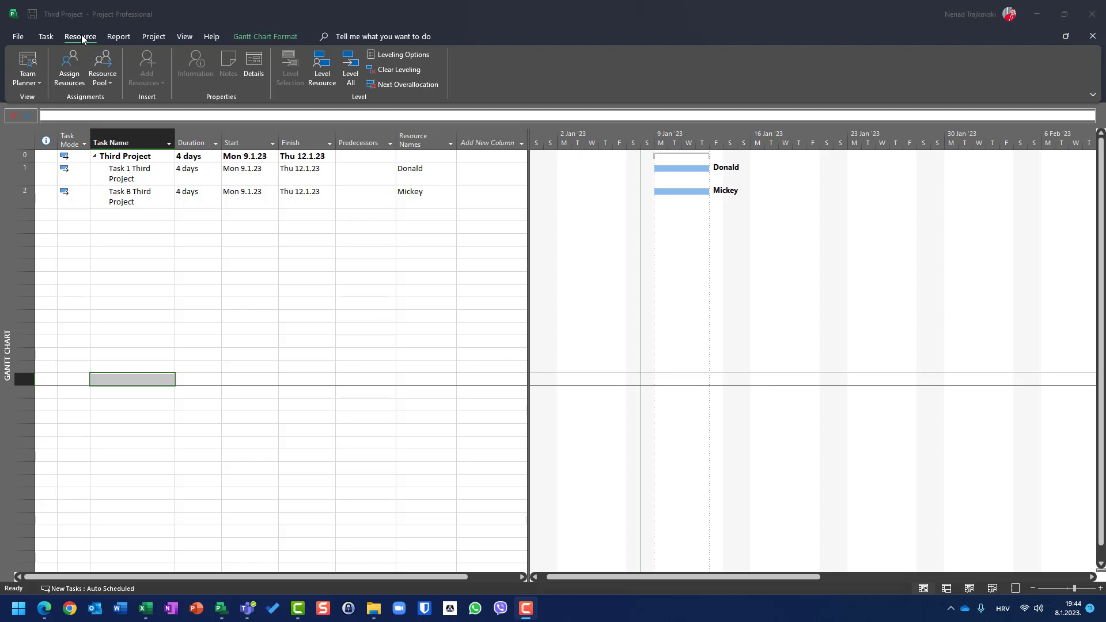
# Keep Third Project on its own resources in the Share Resources dialog.
pyautogui.click(108, 78)
pyautogui.click(122, 99)
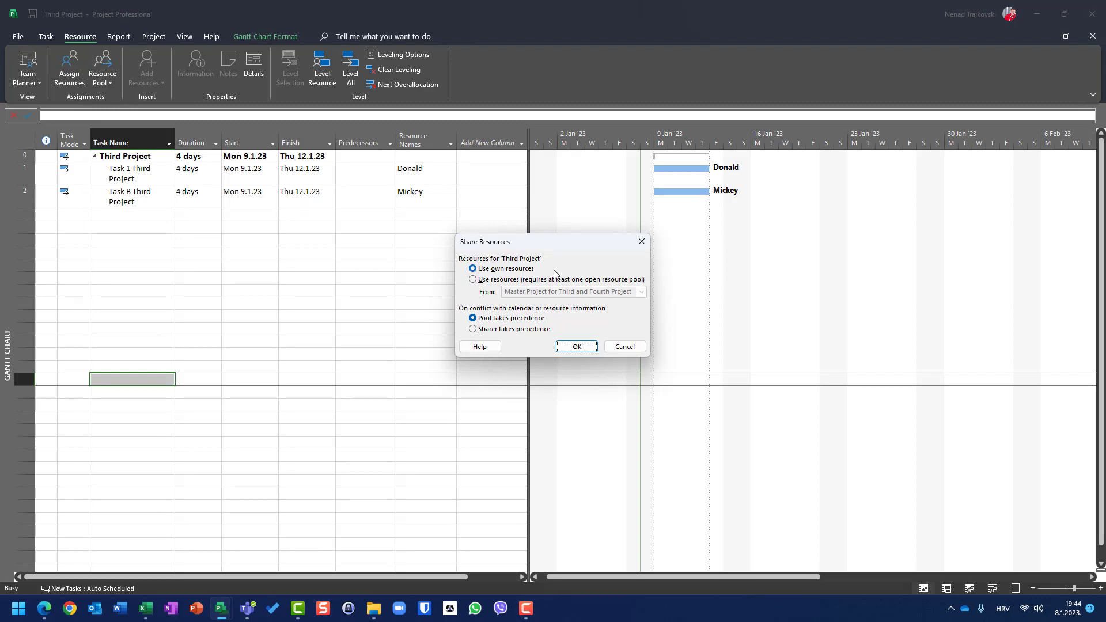
pyautogui.click(576, 346)
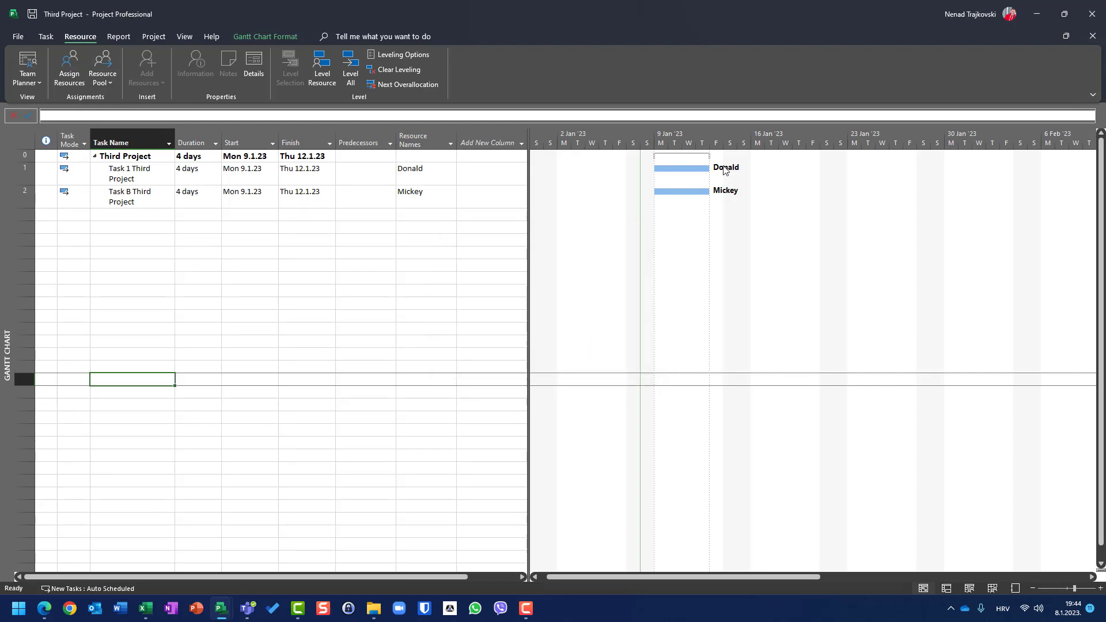
# Review Third Project's resource sheet, then return to its Gantt chart.
pyautogui.click(184, 38)
pyautogui.click(254, 72)
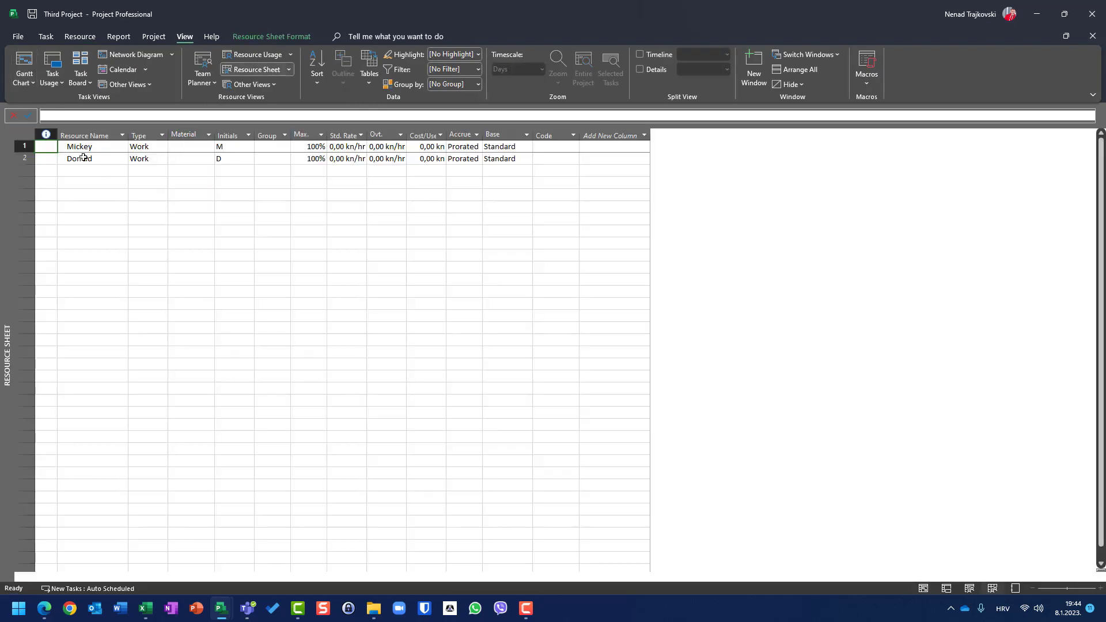
pyautogui.click(23, 60)
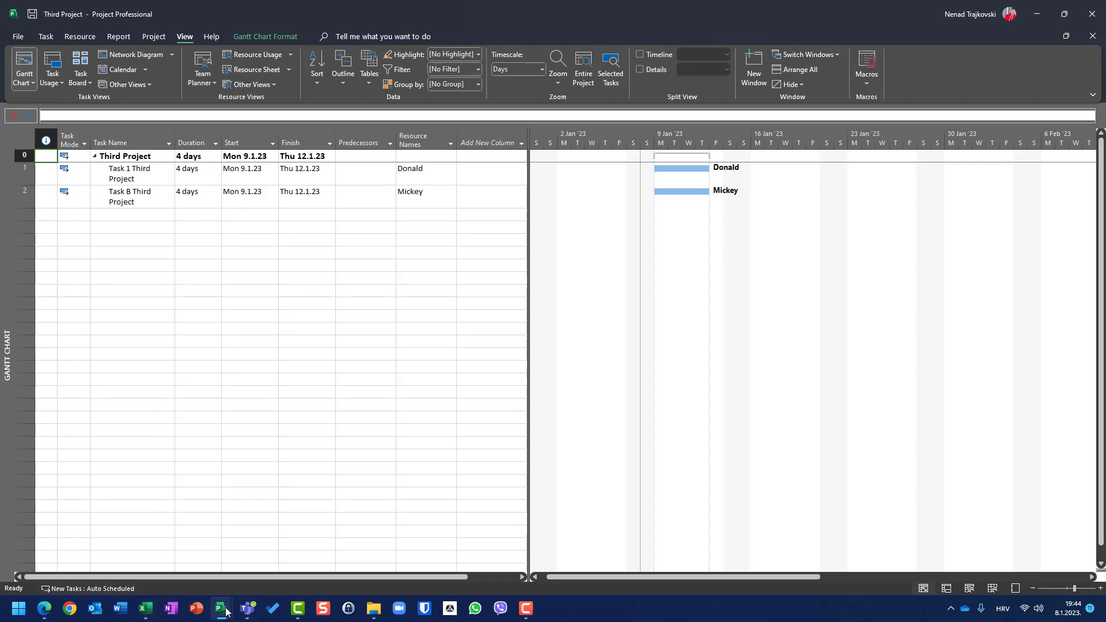
# In Fourth Project's resource sheet, delete the third resource row.
pyautogui.moveTo(220, 608)
pyautogui.click(208, 552)
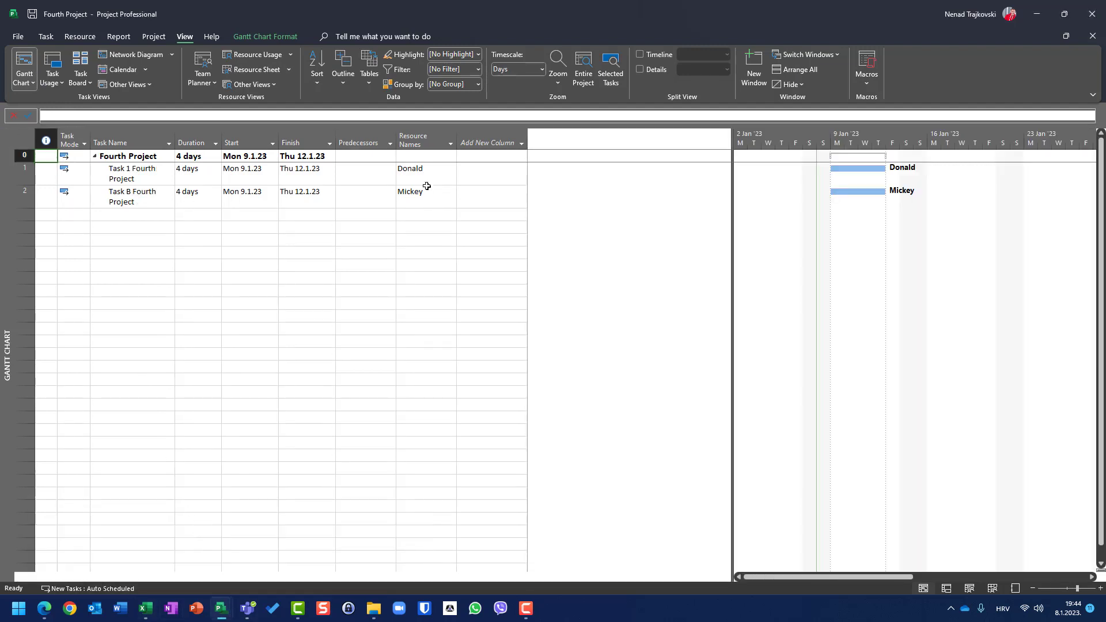
pyautogui.click(251, 71)
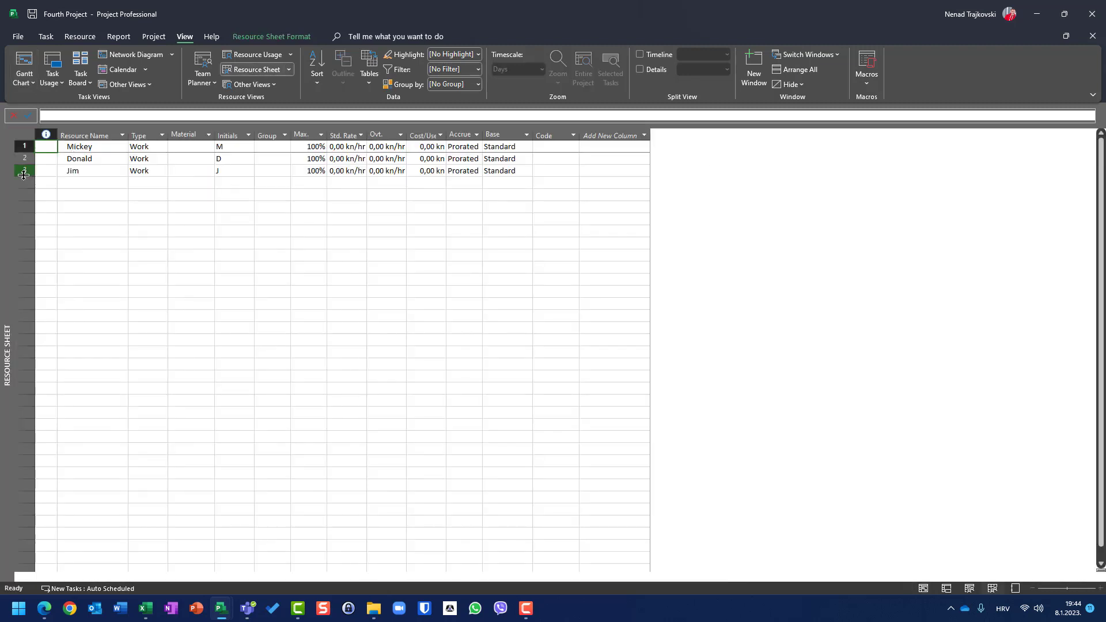
pyautogui.click(23, 167)
pyautogui.press('Delete')
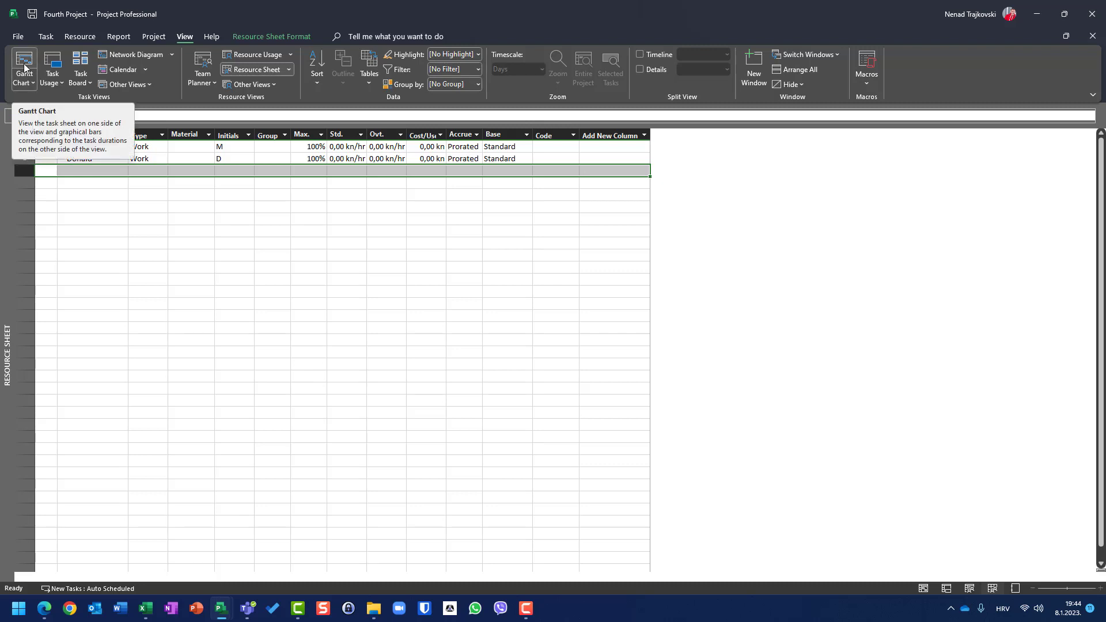
# Keep Fourth Project set to Use own resources in Share Resources.
pyautogui.click(67, 41)
pyautogui.click(109, 83)
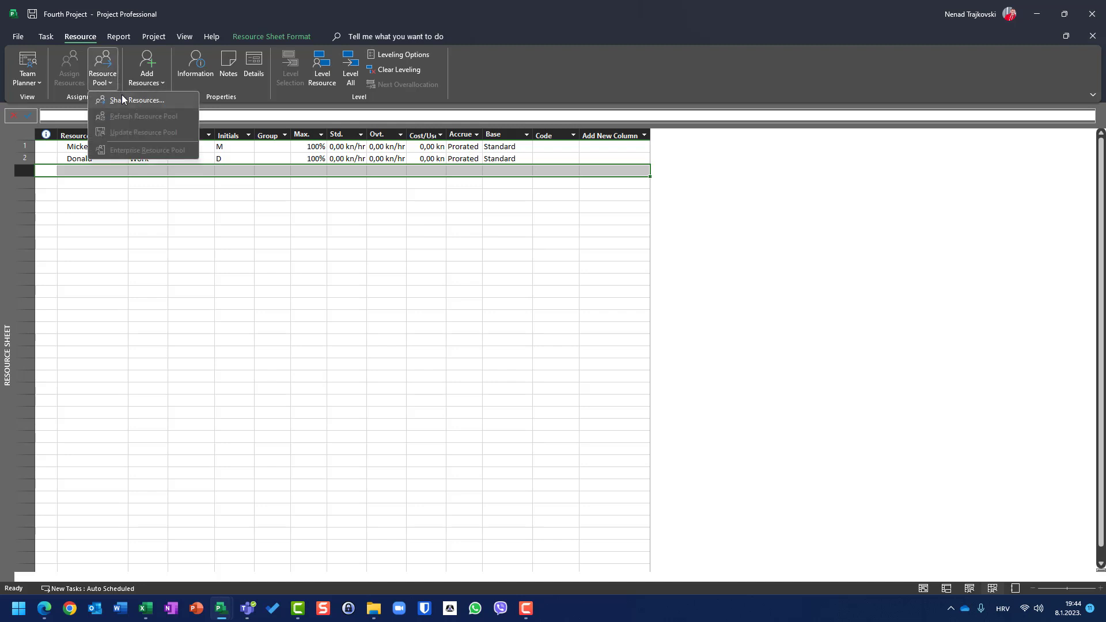
pyautogui.click(122, 101)
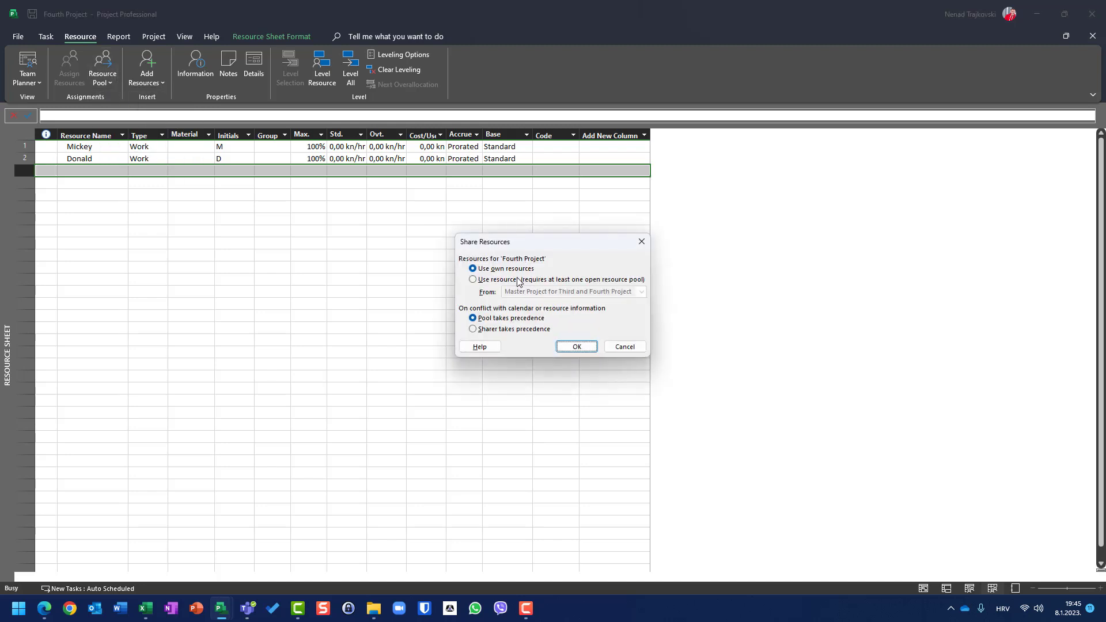
pyautogui.click(577, 346)
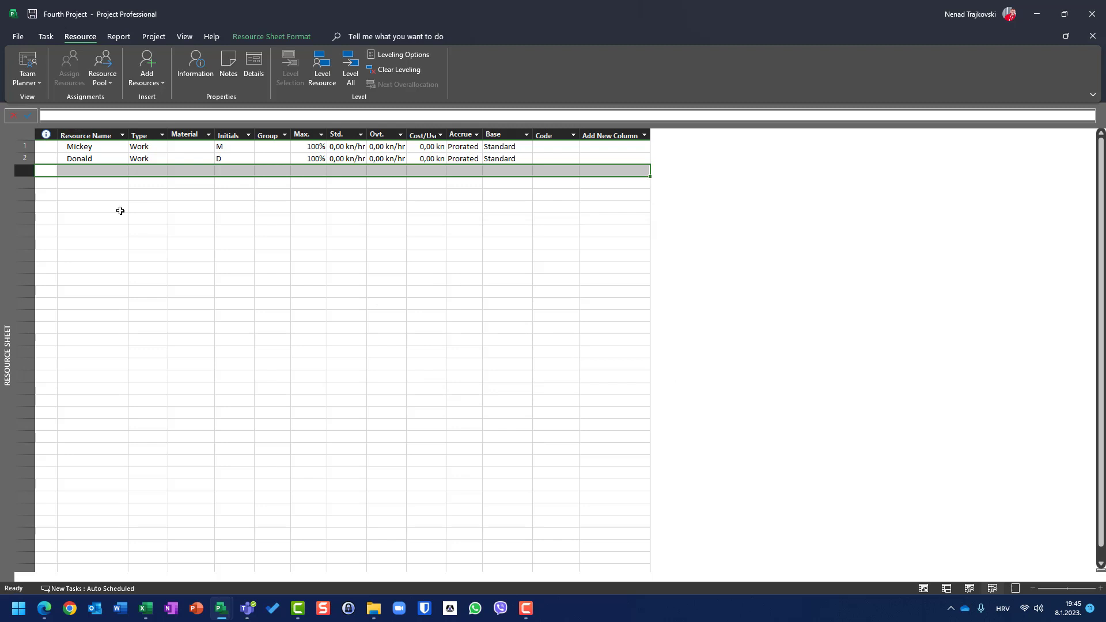
# Check the Third and Fourth Project windows, ending on the Master Project window.
pyautogui.moveTo(226, 616)
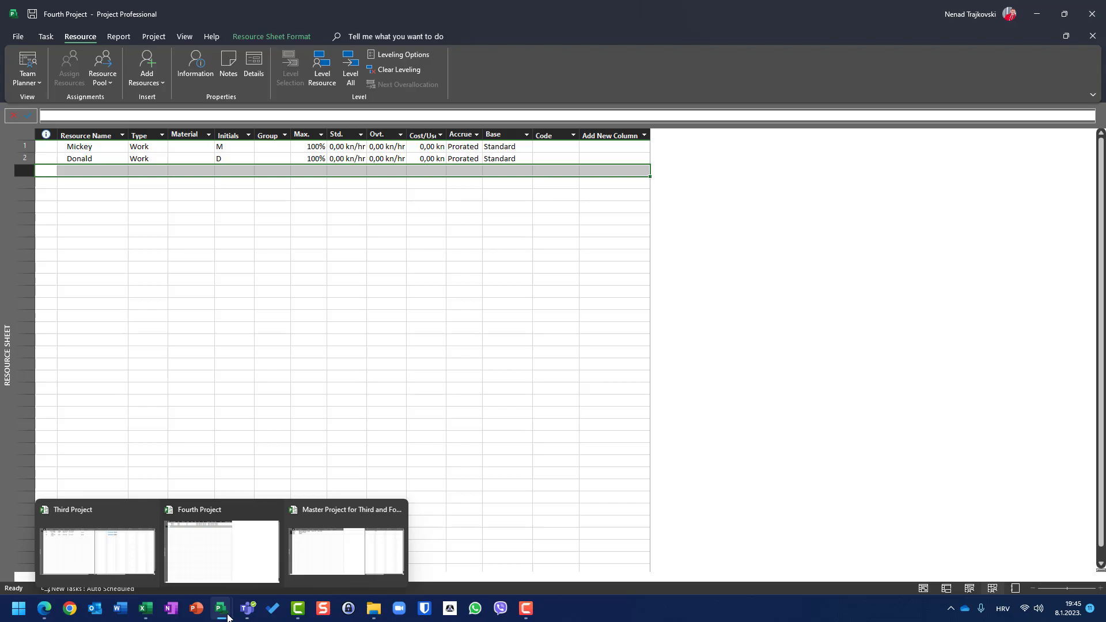
pyautogui.click(330, 547)
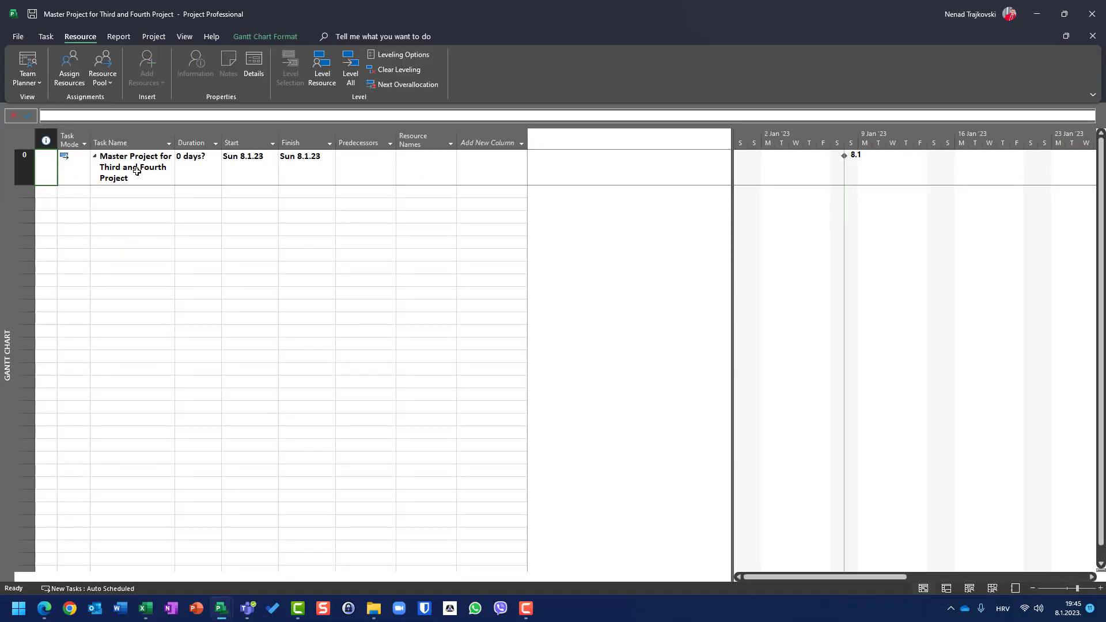
pyautogui.moveTo(219, 610)
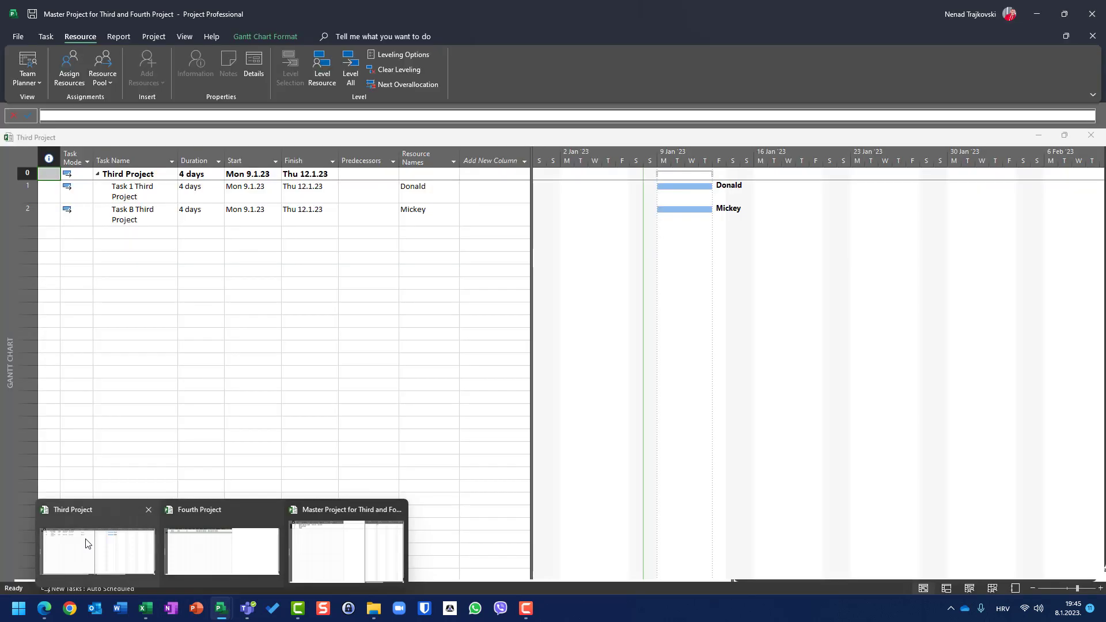
pyautogui.click(87, 543)
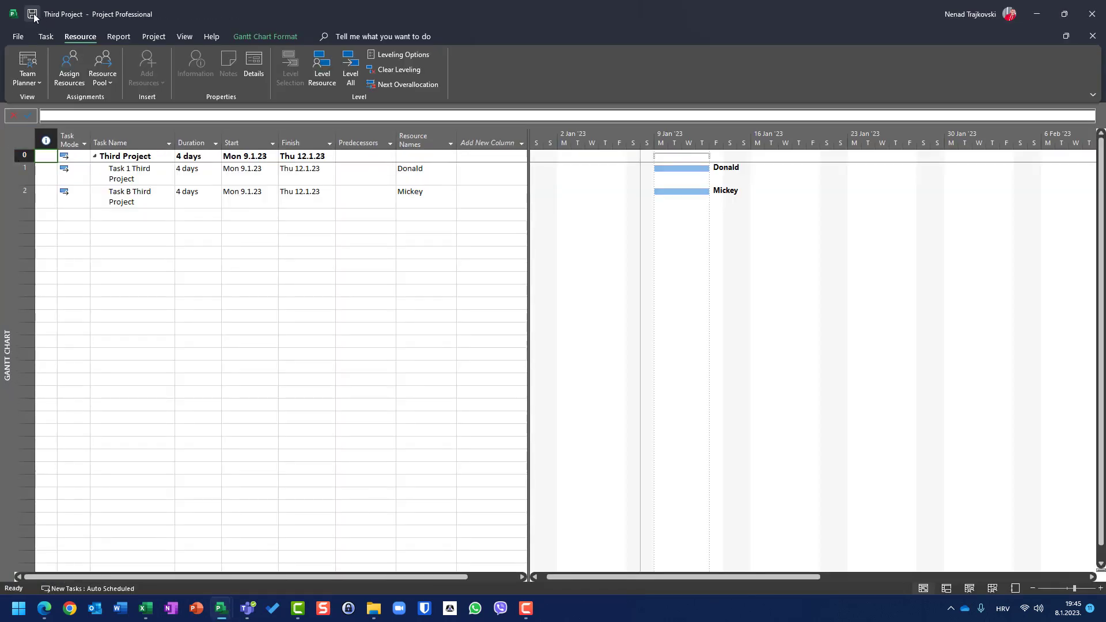
pyautogui.moveTo(217, 614)
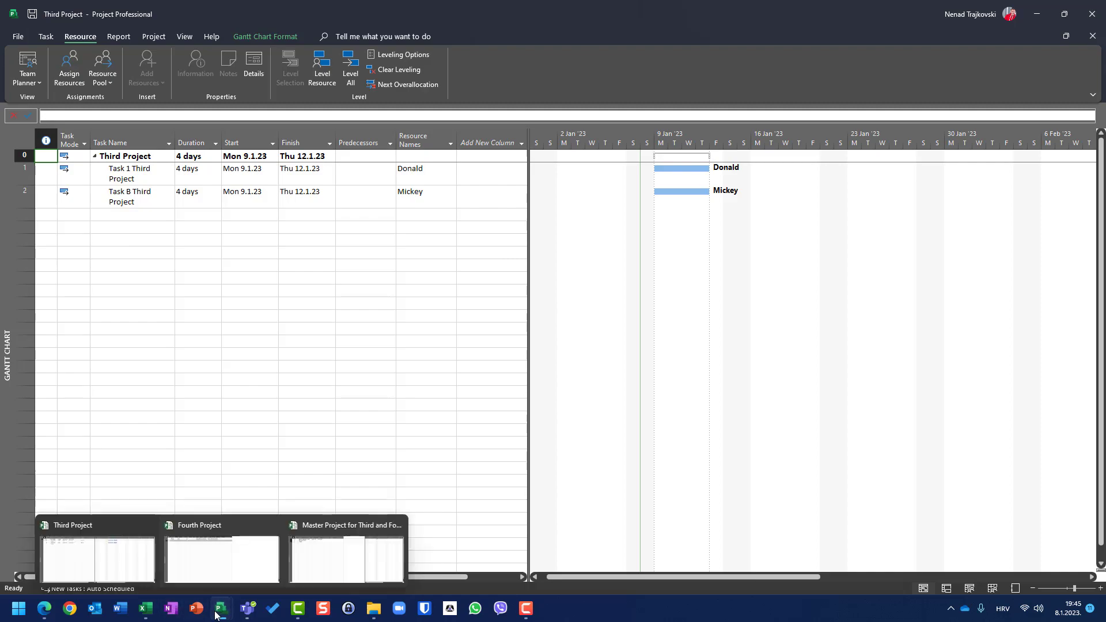
pyautogui.click(202, 558)
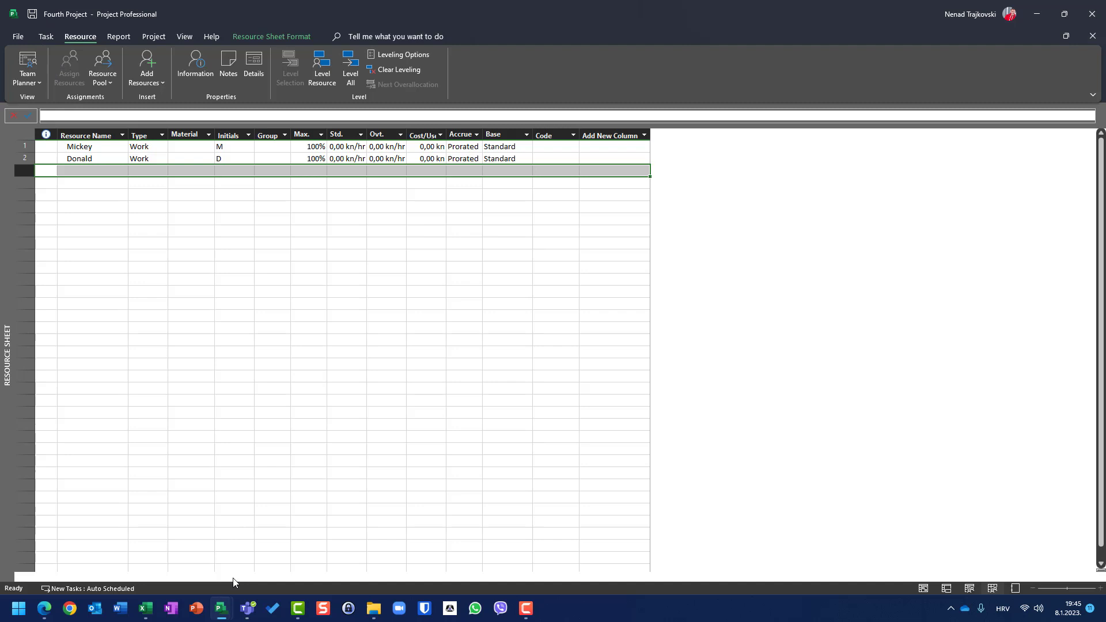
pyautogui.moveTo(224, 605)
pyautogui.click(321, 550)
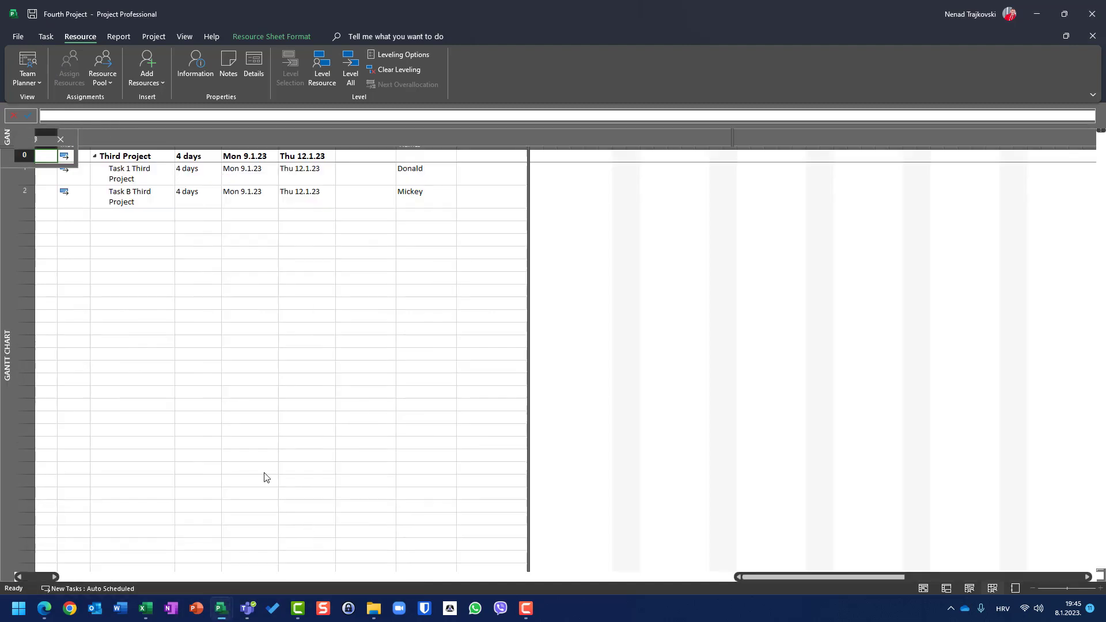
# Insert Third Project from the Desktop as a subproject in the first row.
pyautogui.click(12, 191)
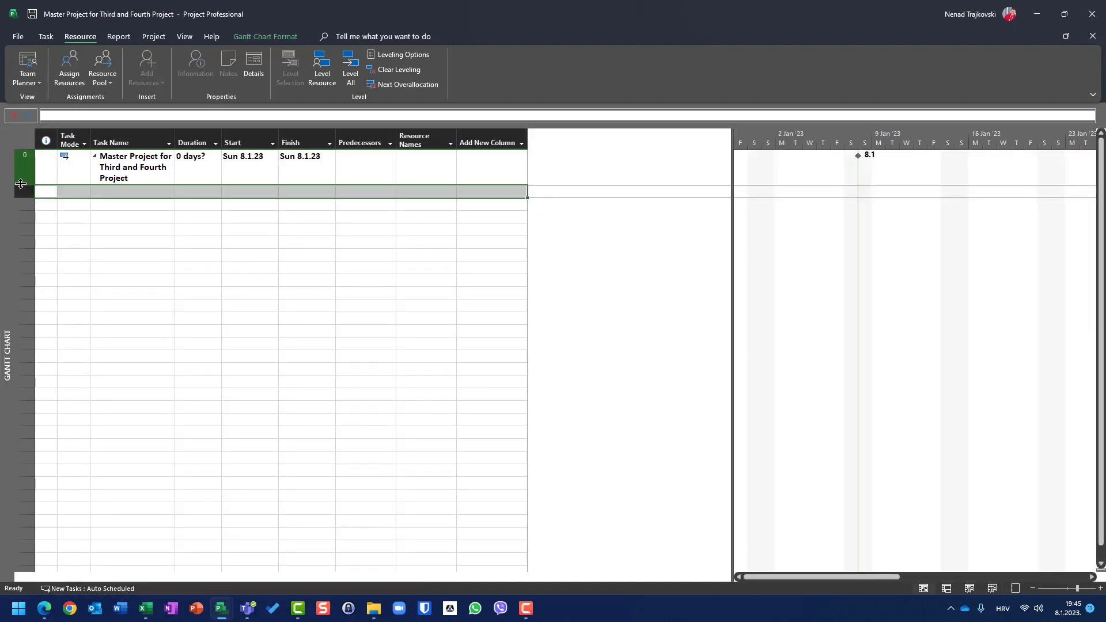
pyautogui.click(156, 36)
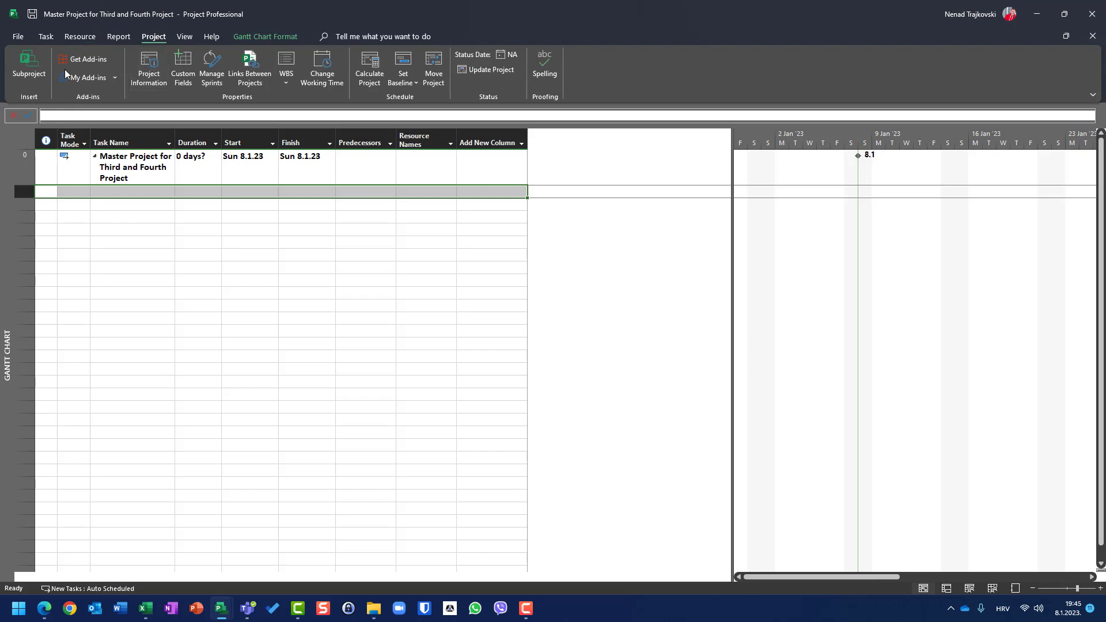
pyautogui.click(20, 66)
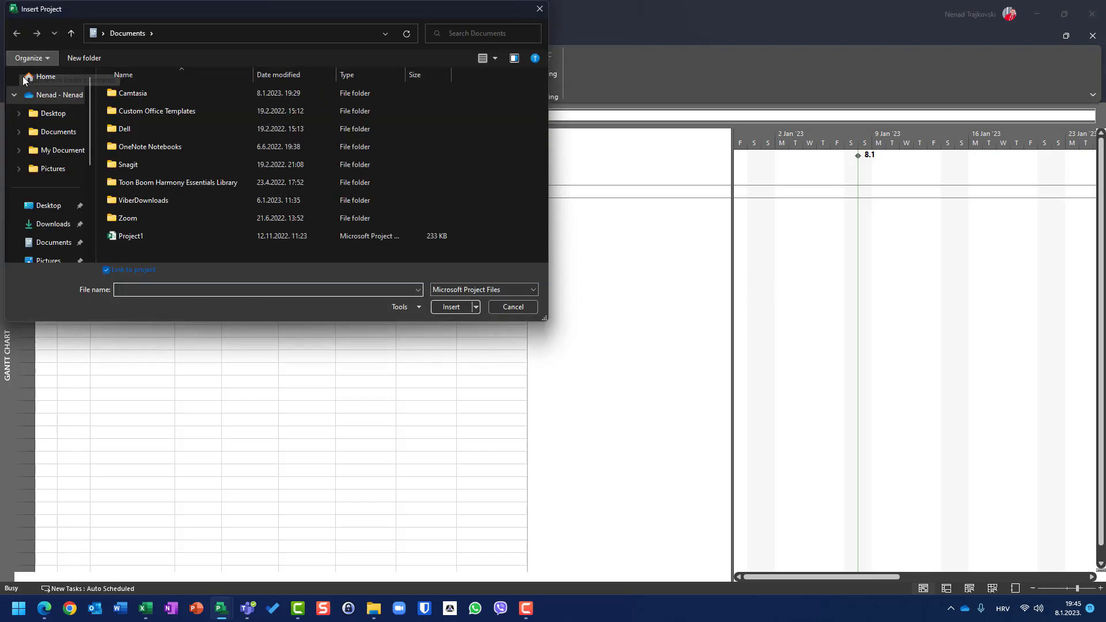
pyautogui.click(49, 205)
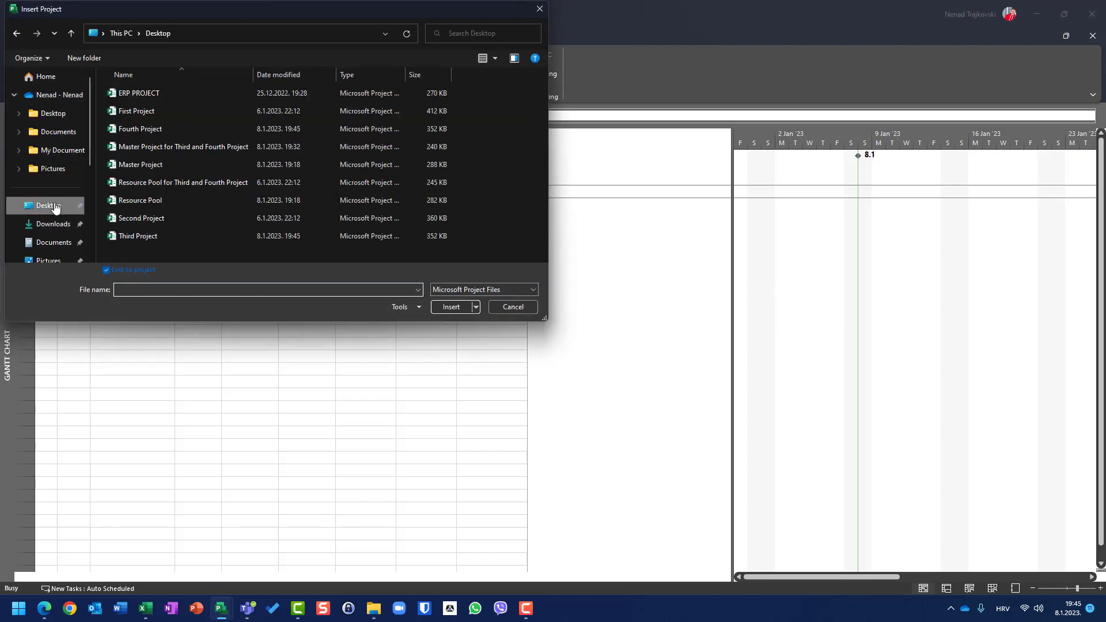
pyautogui.click(143, 237)
pyautogui.click(444, 306)
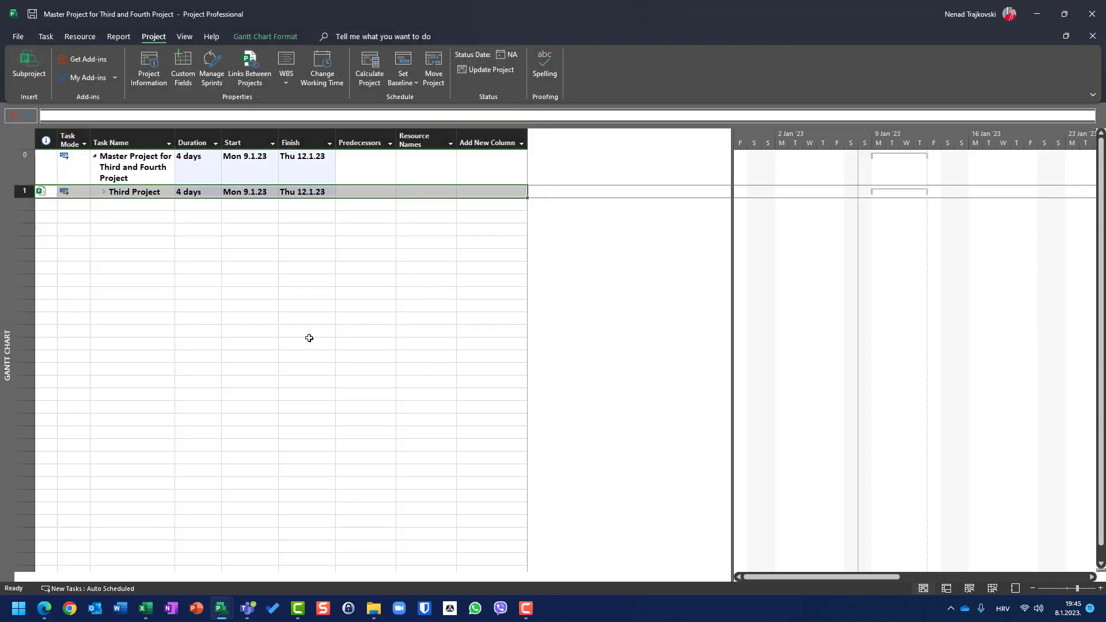
# Insert Fourth Project as a second subproject and expand Third Project's tasks.
pyautogui.click(99, 204)
pyautogui.click(33, 73)
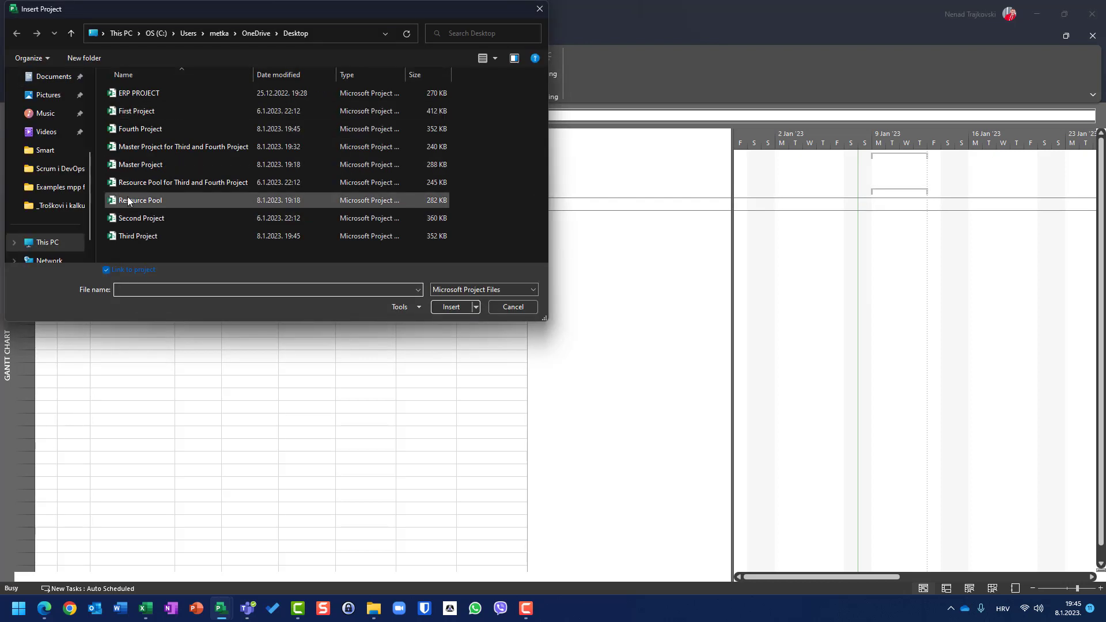
pyautogui.click(127, 130)
pyautogui.click(451, 307)
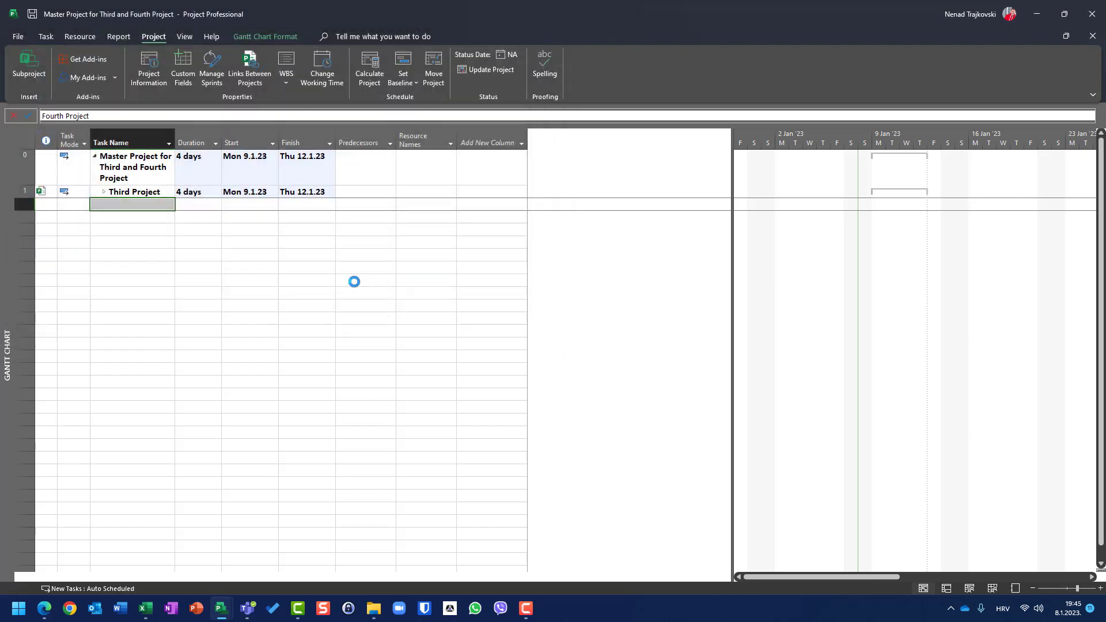
pyautogui.click(103, 193)
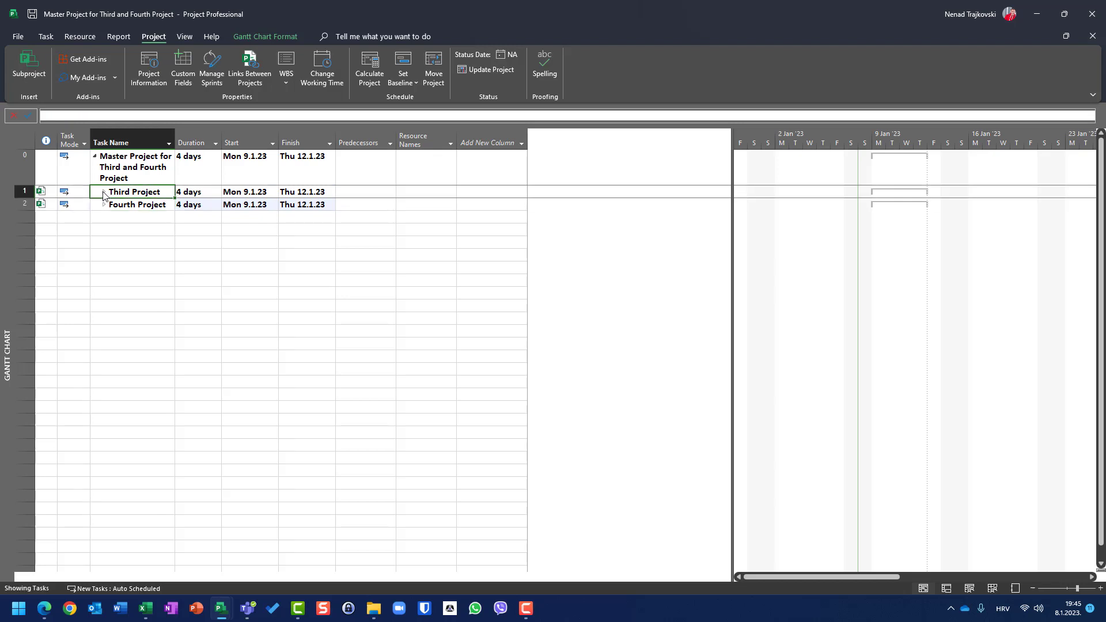
# Expand Fourth Project's tasks and show the master resource sheet.
pyautogui.click(100, 230)
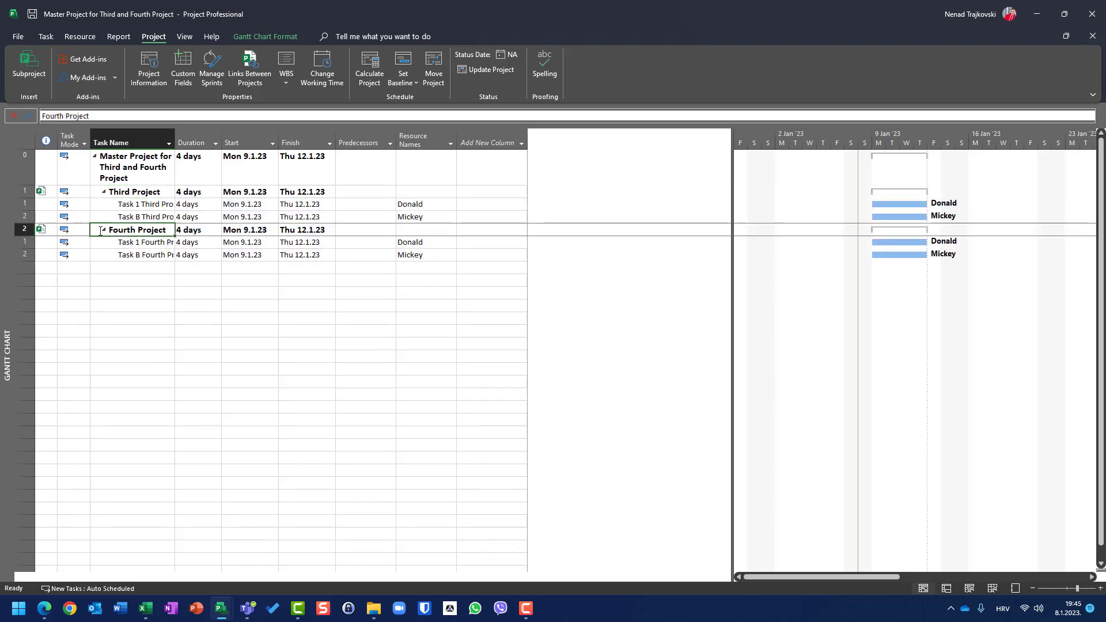
pyautogui.click(190, 37)
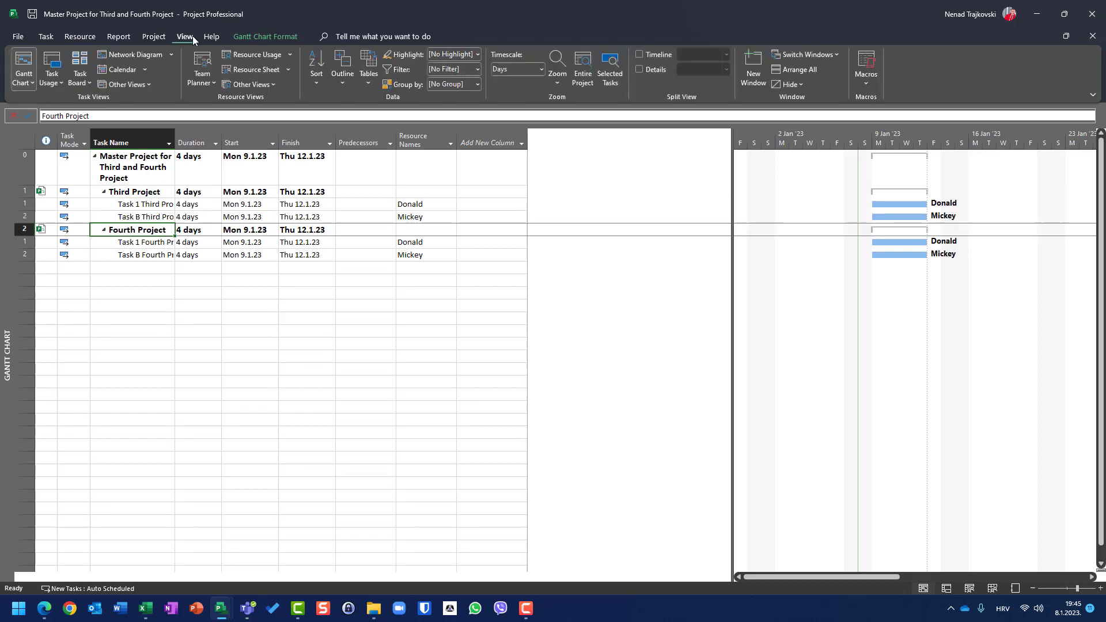
pyautogui.click(239, 70)
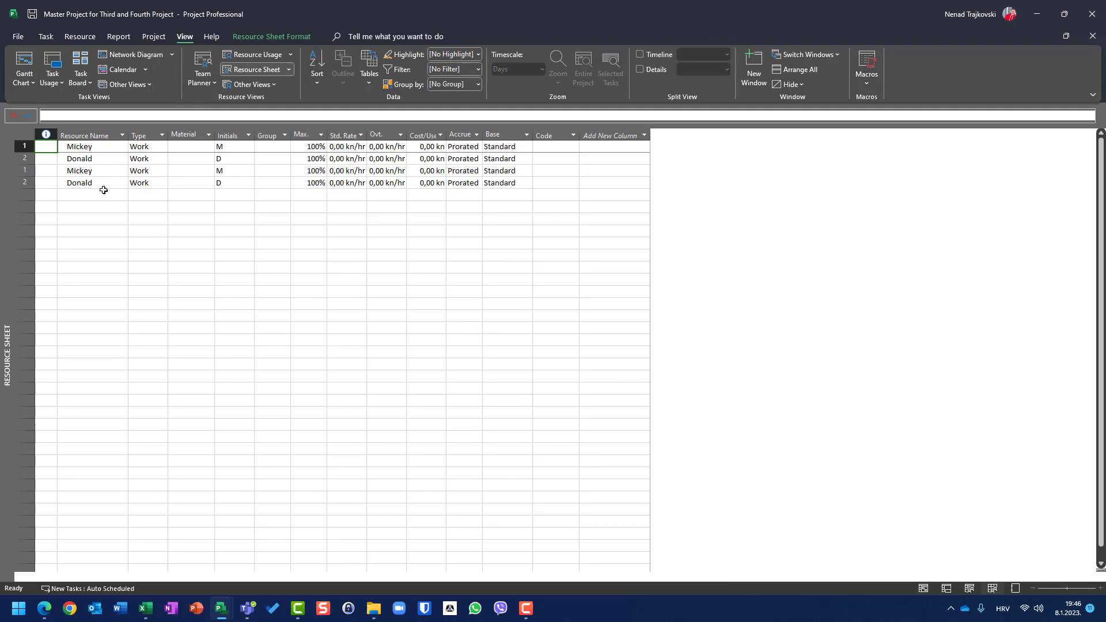
# Rename the first two resources to Mickey Mouse and Donald Duck.
pyautogui.click(91, 150)
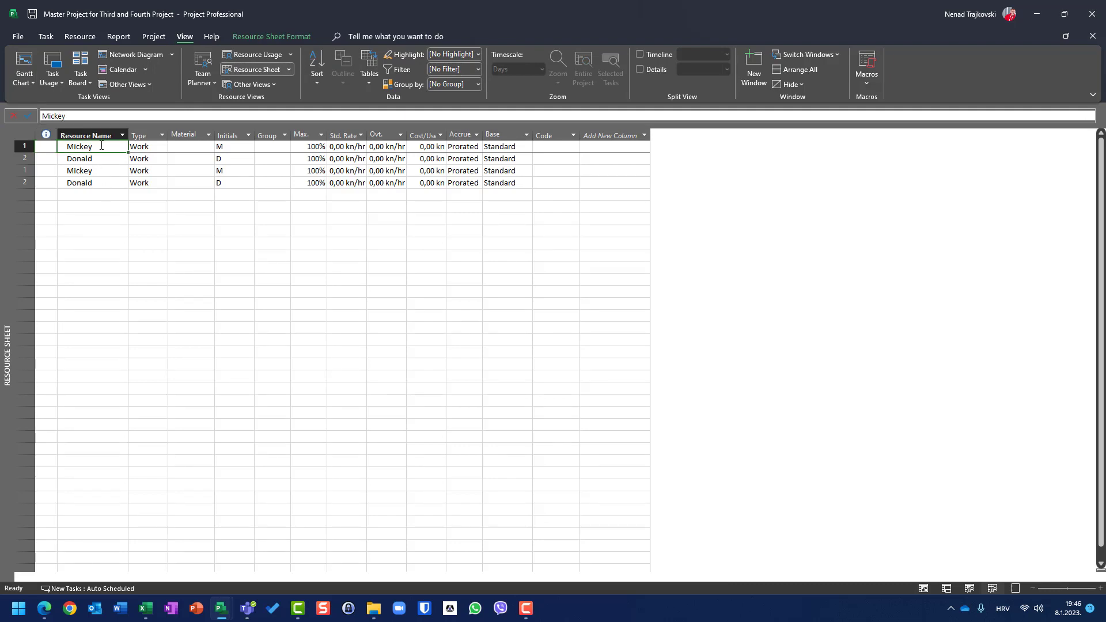
pyautogui.click(102, 146)
pyautogui.write('M')
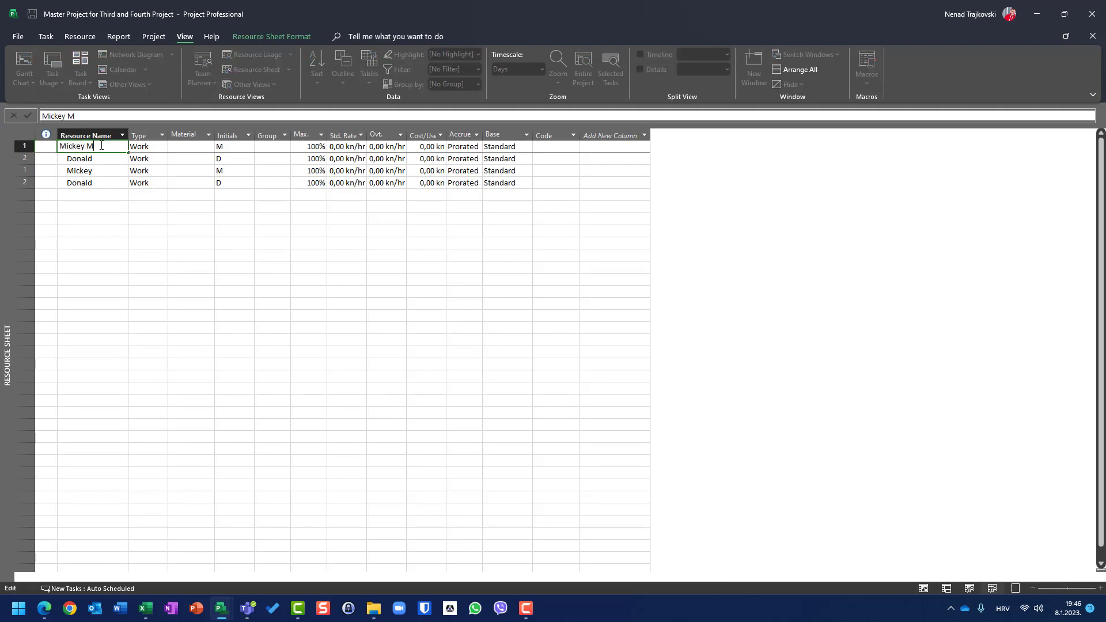
pyautogui.write('ouse')
pyautogui.press('Return')
pyautogui.press('F2')
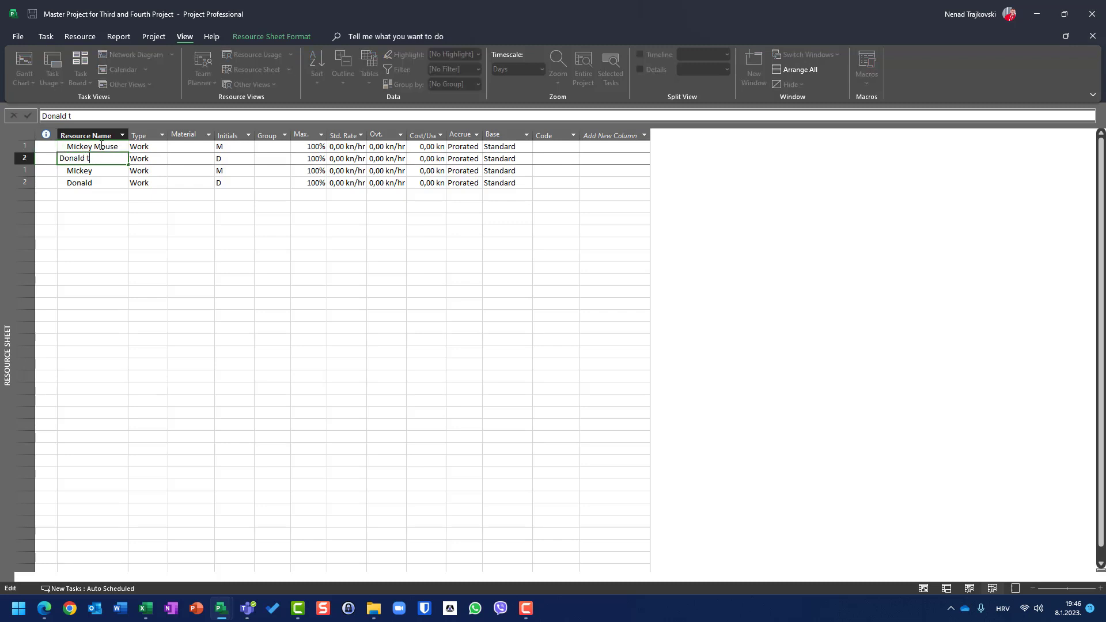
pyautogui.write('Duck')
pyautogui.press('Return')
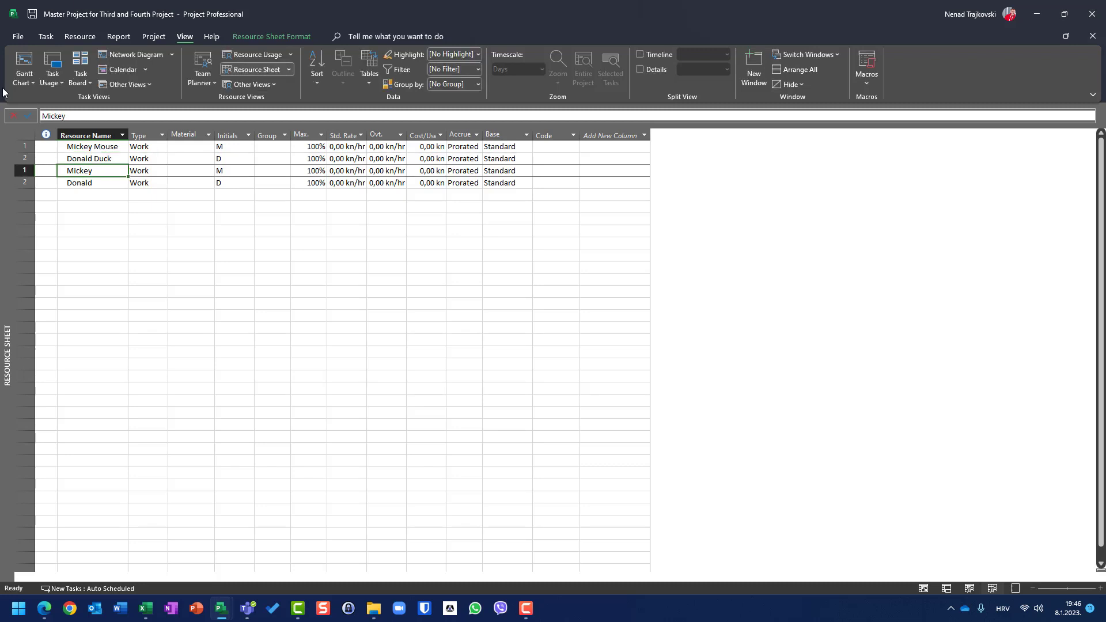
pyautogui.click(23, 65)
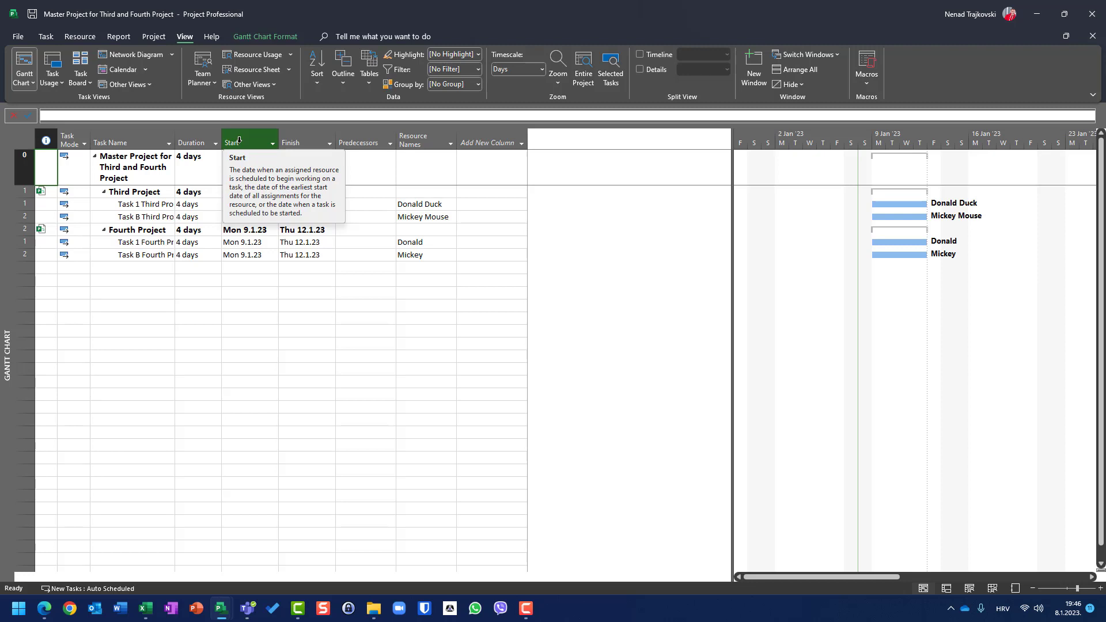
pyautogui.click(257, 69)
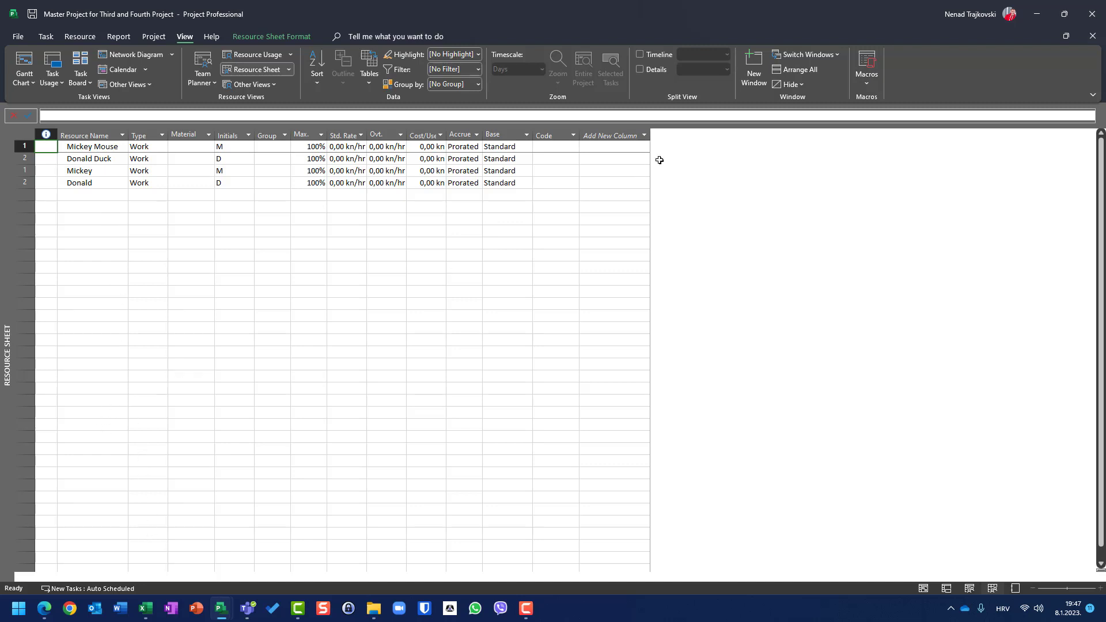
# Add a Project column to the resource sheet, then go back to the Gantt chart.
pyautogui.click(644, 136)
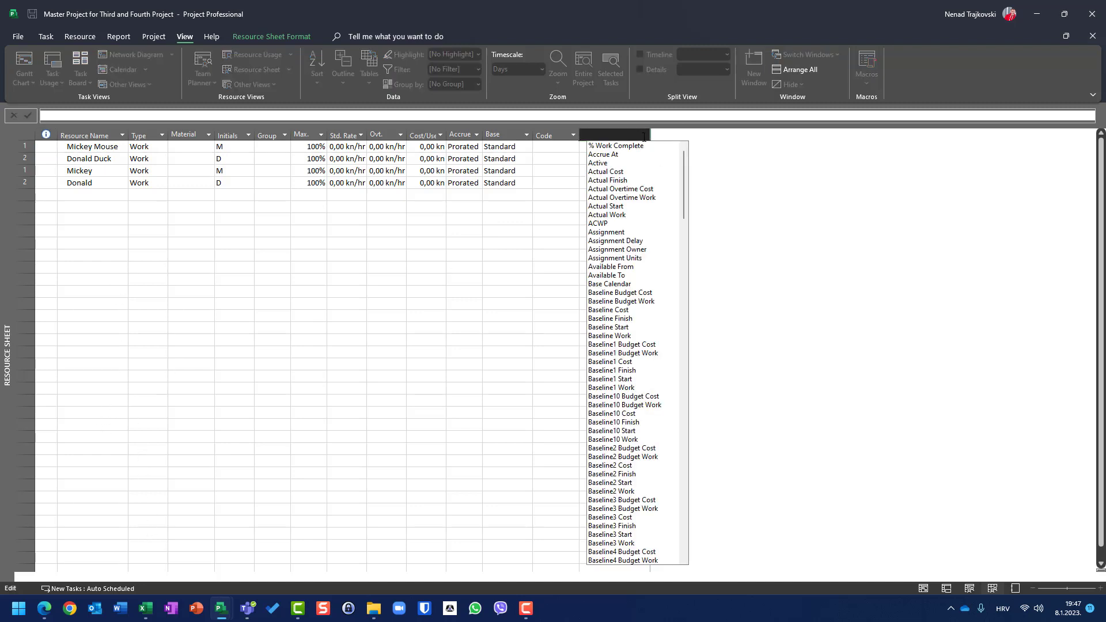
pyautogui.write('project')
pyautogui.press('Return')
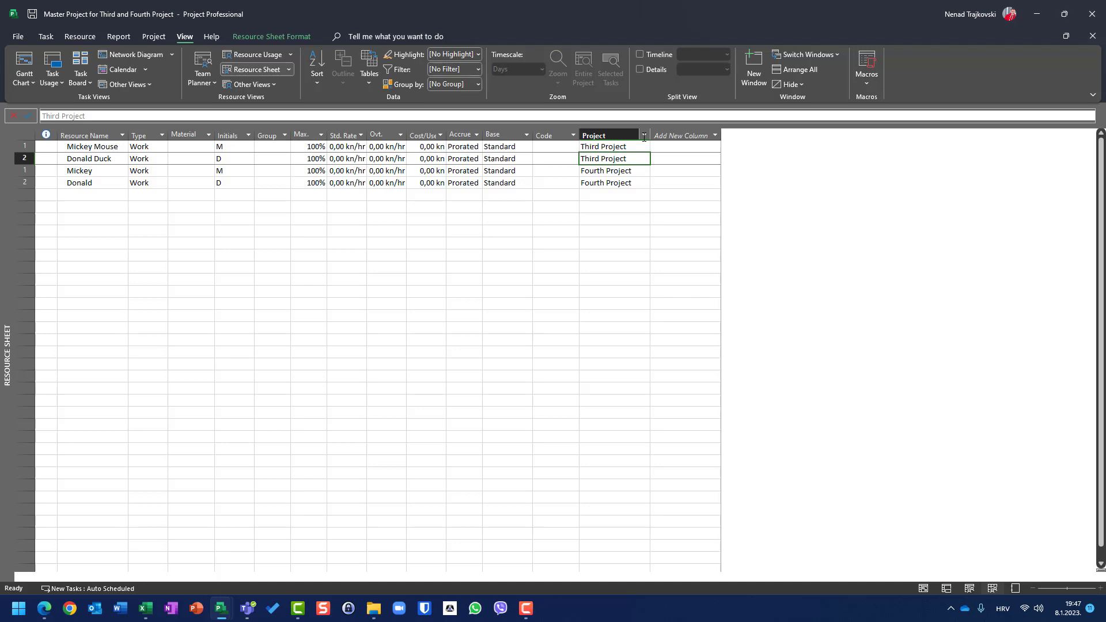
pyautogui.click(17, 60)
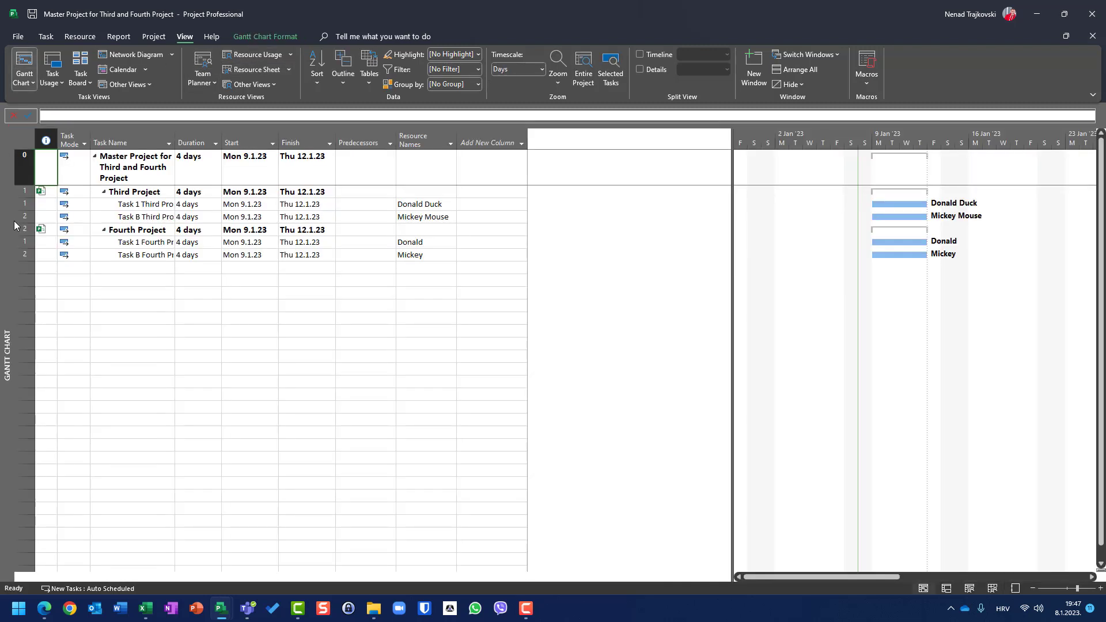
# Enable Wrap Text on the Task Name column so full task names show.
pyautogui.click(16, 192)
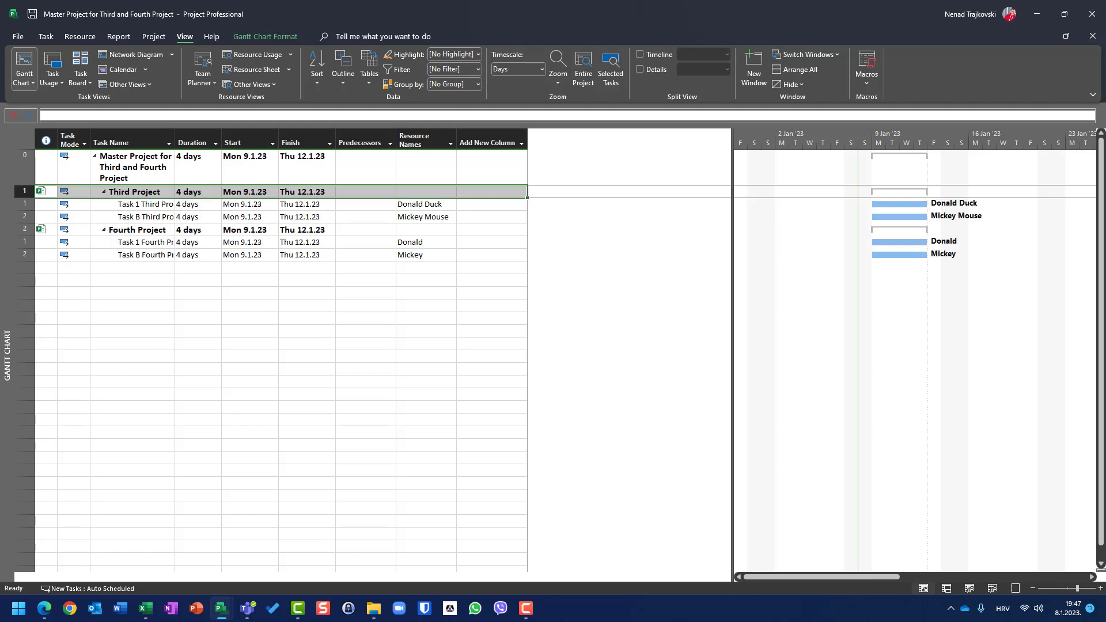
pyautogui.click(130, 142)
pyautogui.rightClick(130, 142)
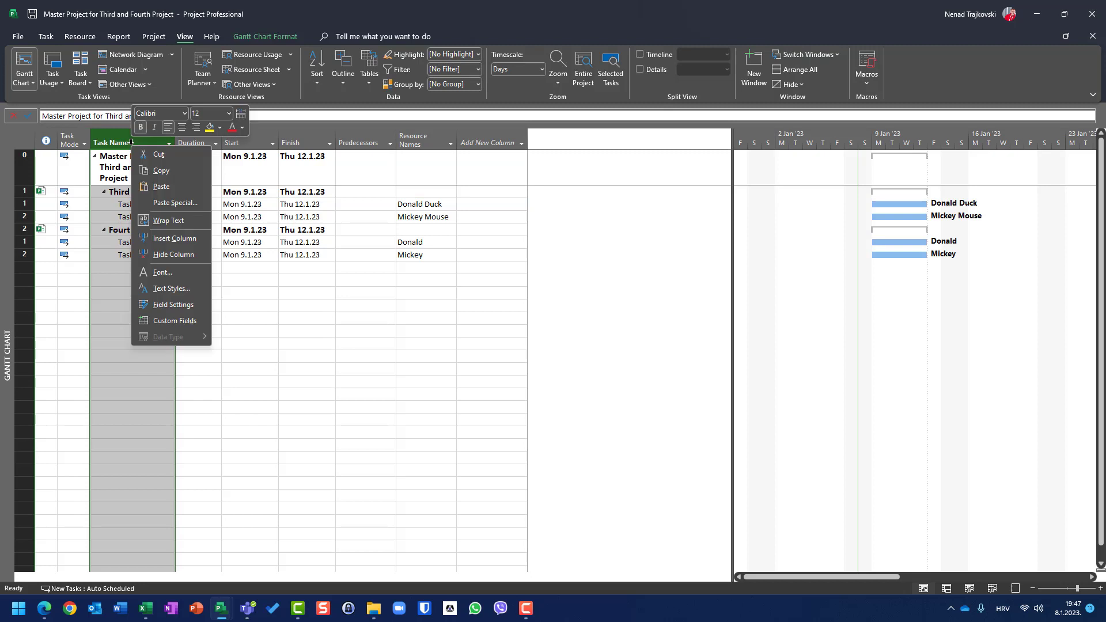
pyautogui.click(163, 221)
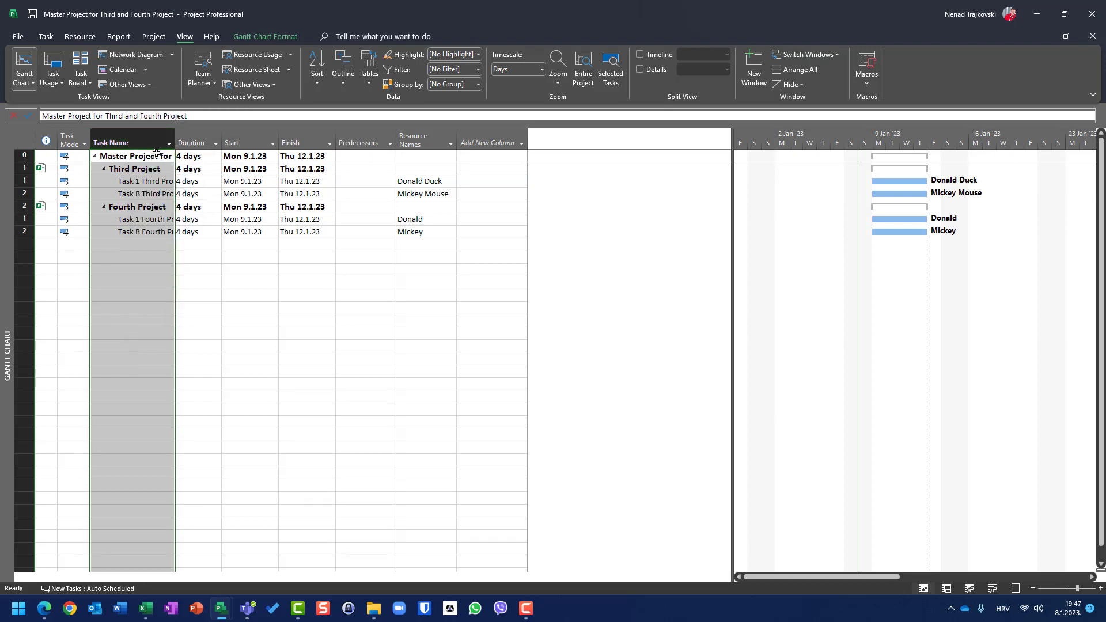
pyautogui.rightClick(153, 142)
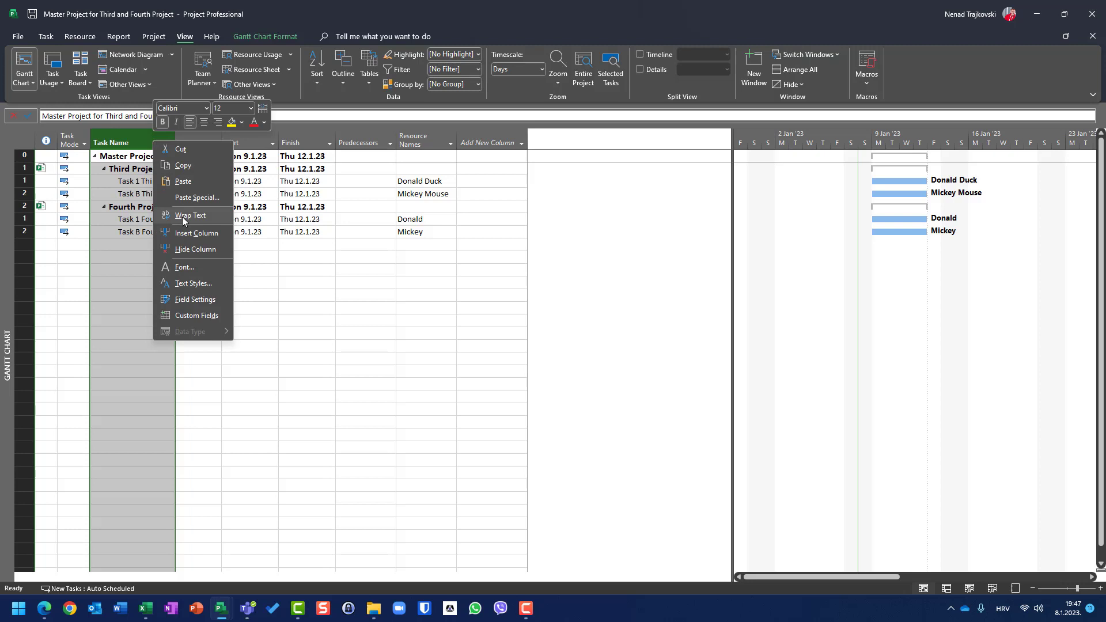
pyautogui.click(163, 222)
pyautogui.click(24, 192)
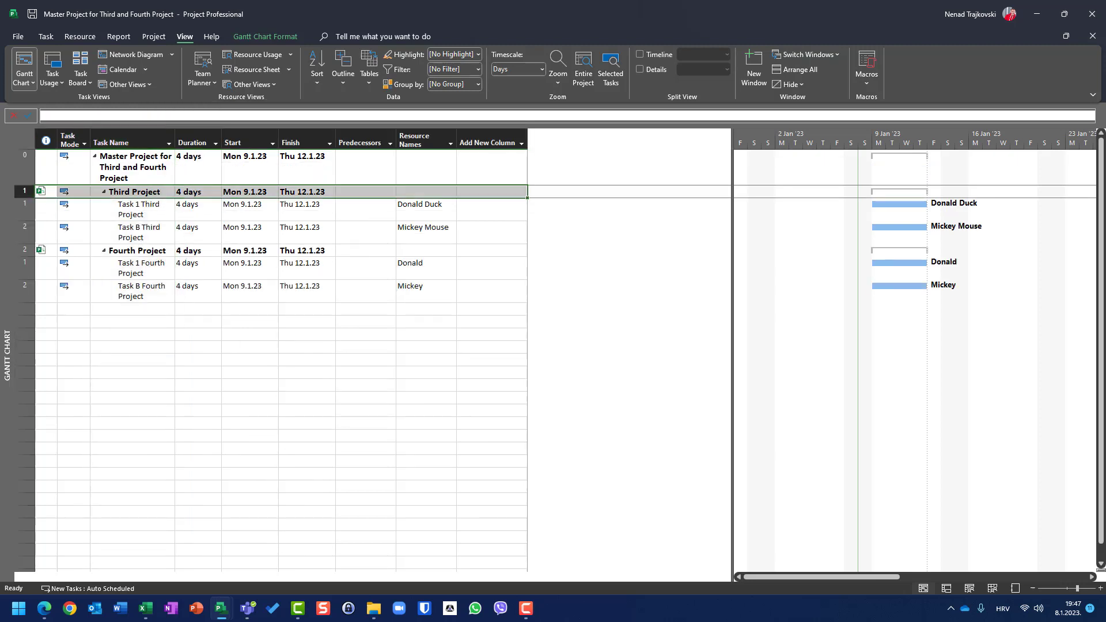
# Insert a new first task named 'Task 1 for Master Project' above Third Project.
pyautogui.press('Insert')
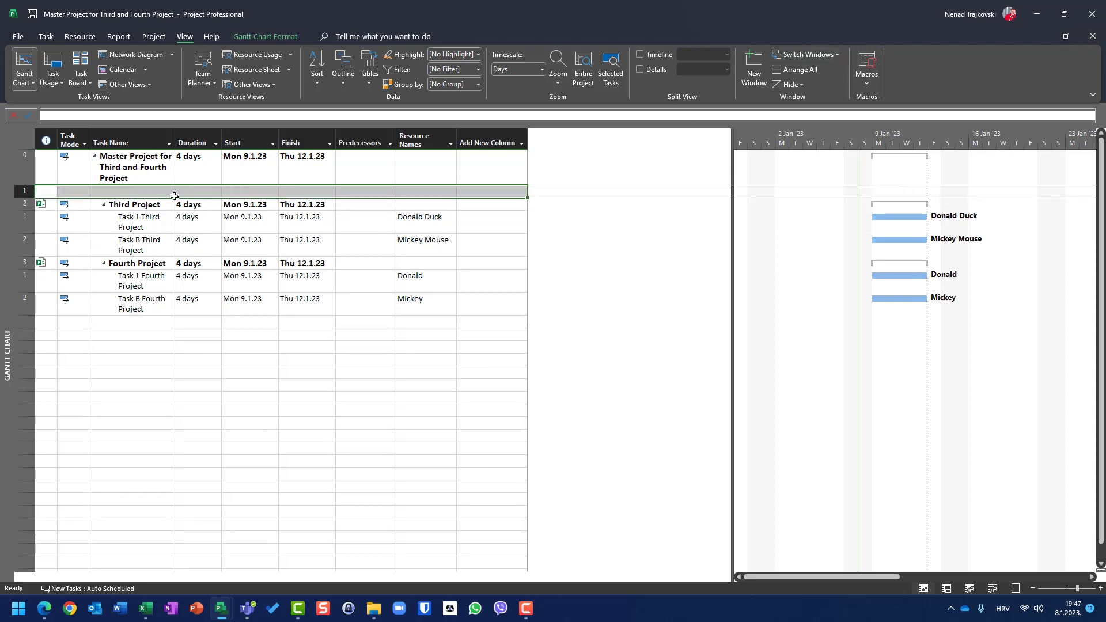
pyautogui.rightClick(21, 192)
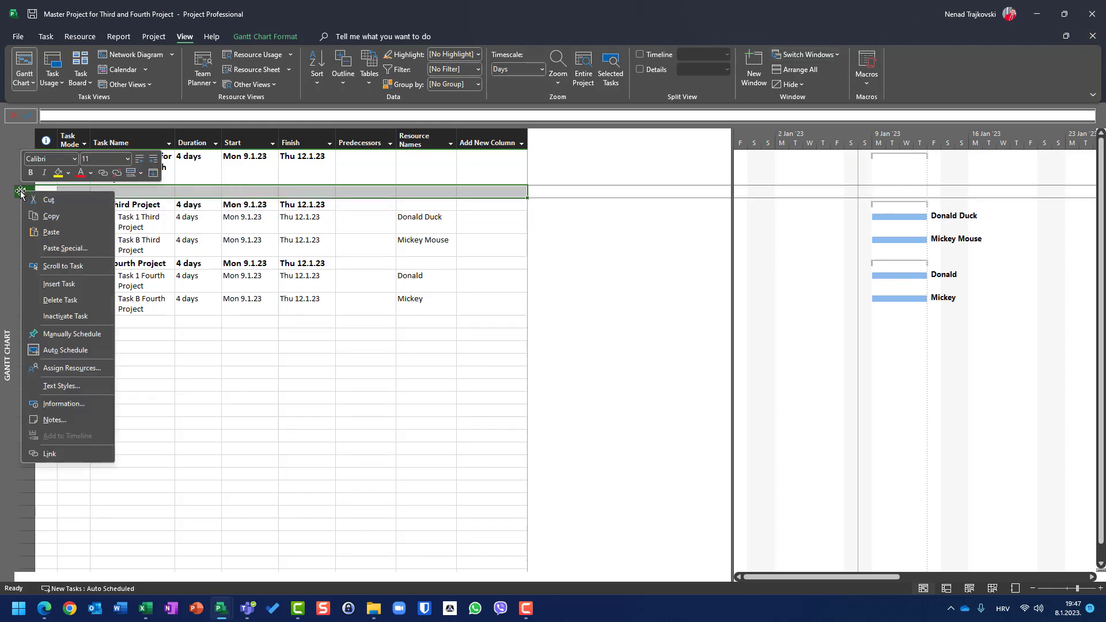
pyautogui.click(58, 283)
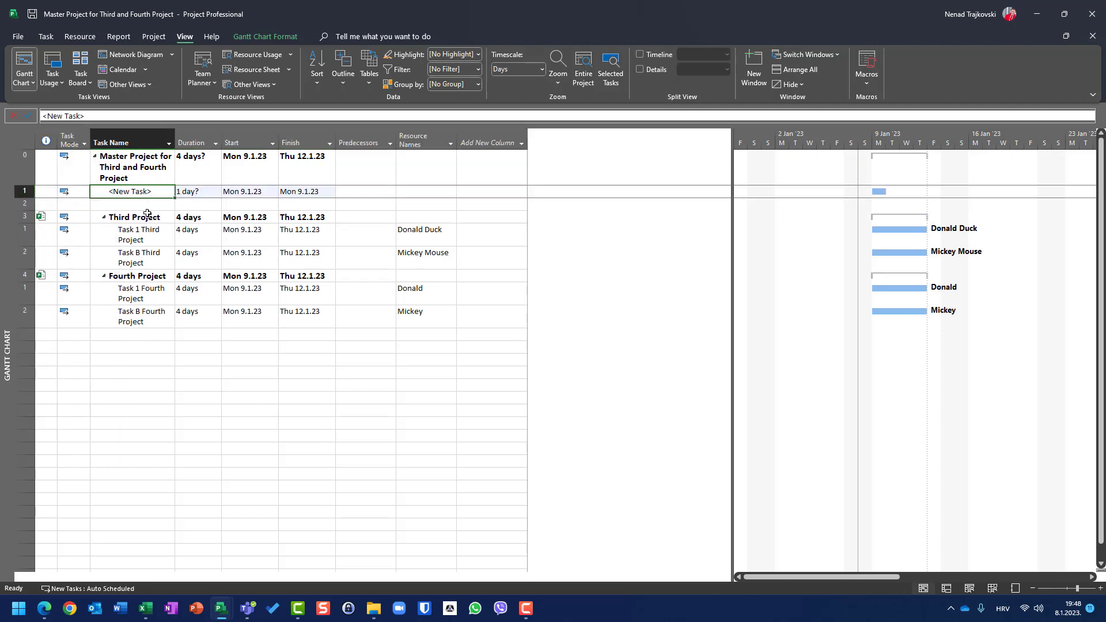
pyautogui.press('F2')
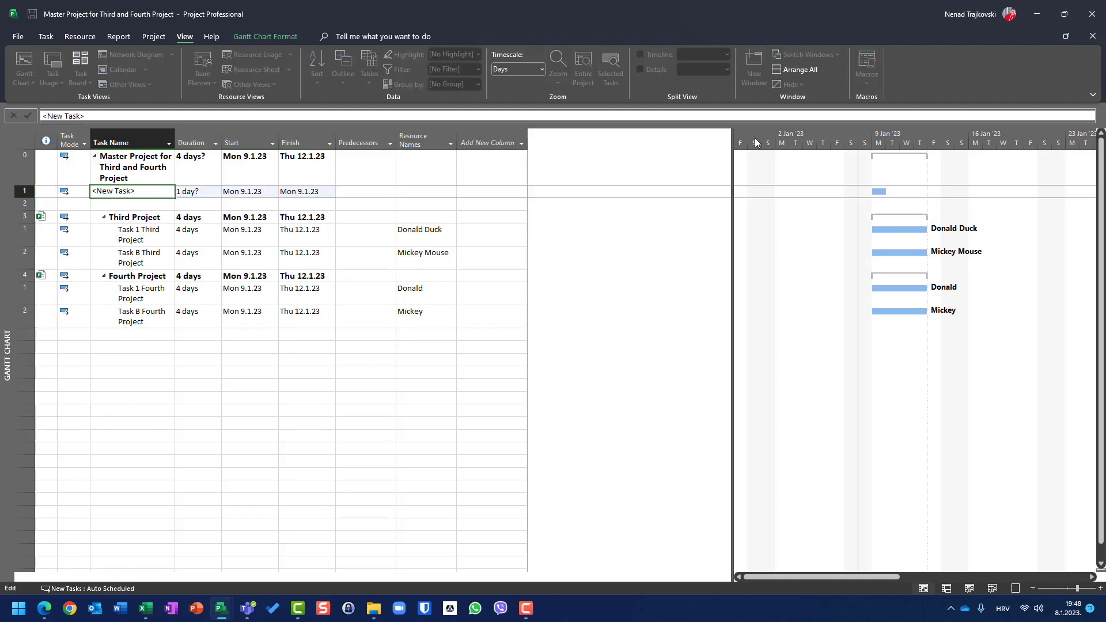
pyautogui.write('task')
pyautogui.hotkey('ctrl', 'a')
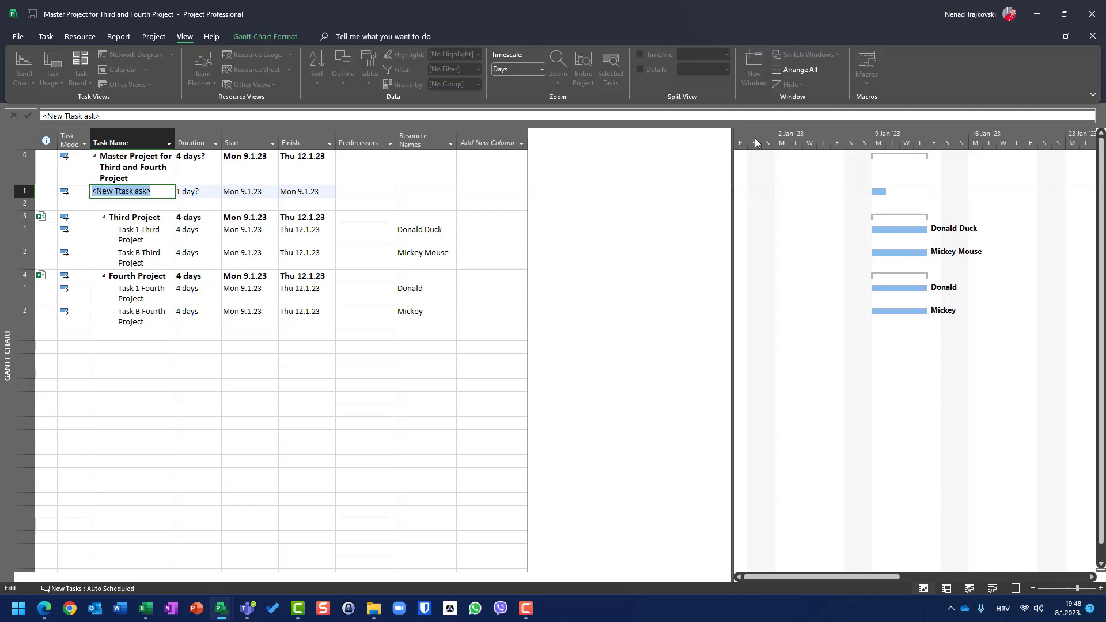
pyautogui.write('Task 1')
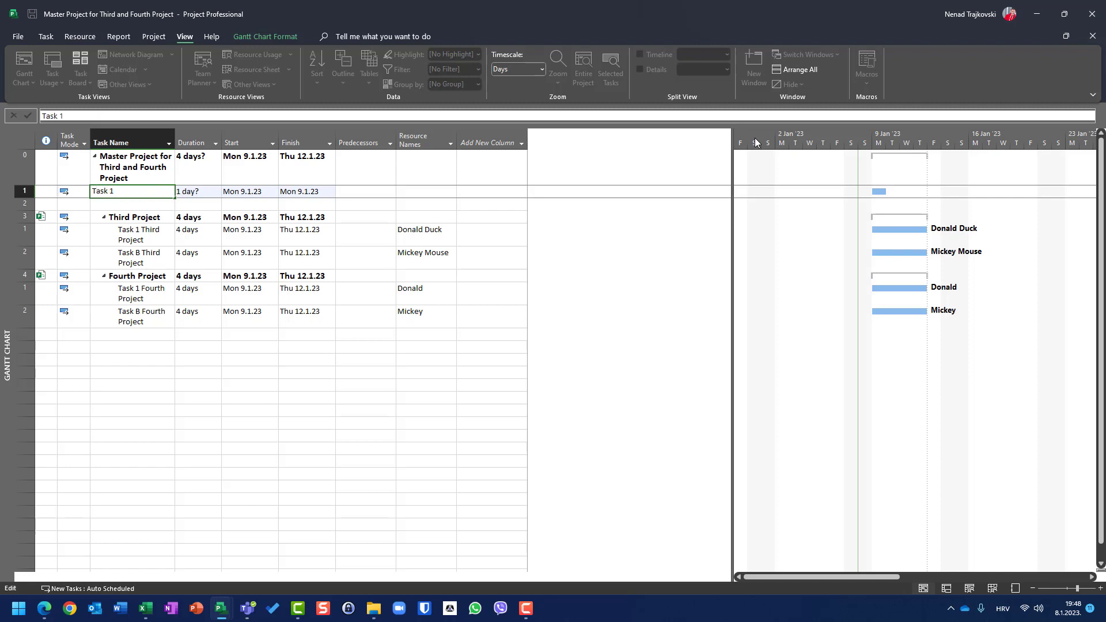
pyautogui.write(' for Master Project')
pyautogui.press('Return')
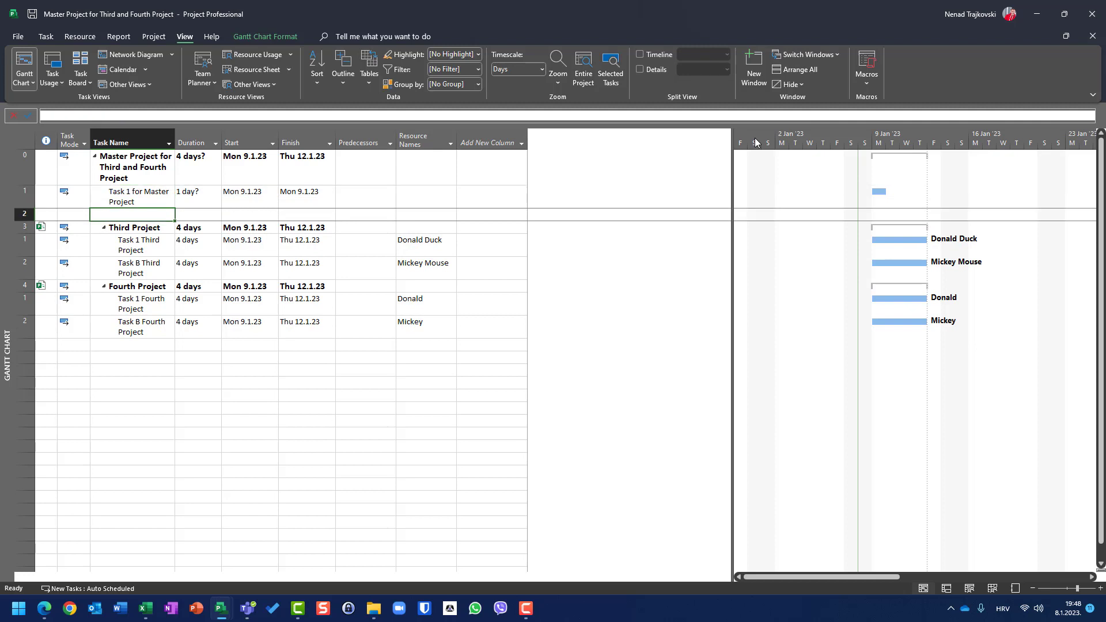
# Create the second task 'Task 2 for Master Project' below it.
pyautogui.write('Task 1 for Master Project')
pyautogui.press('F2')
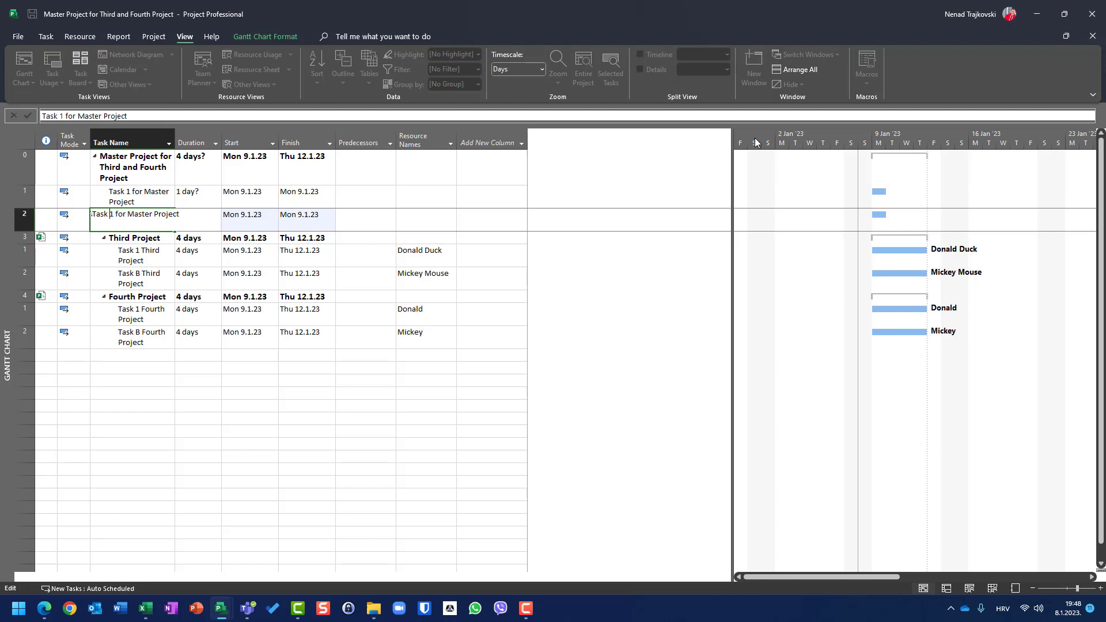
pyautogui.hotkey('ctrl', 'Right')
pyautogui.press('Delete')
pyautogui.write('2')
pyautogui.press('Return')
pyautogui.press('Up')
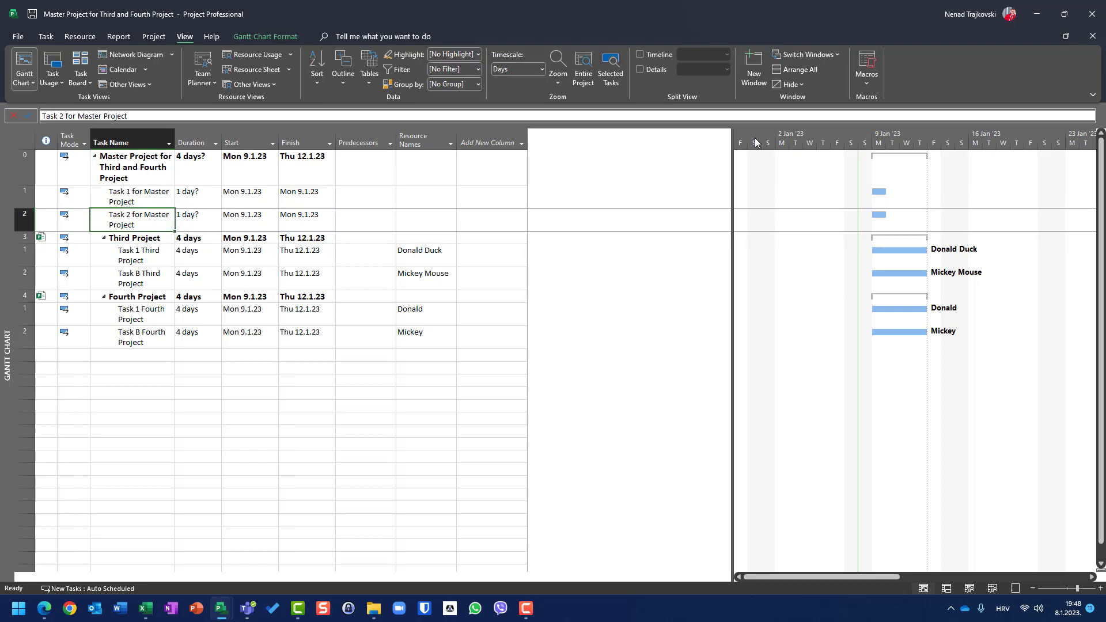
# Set the durations of the two master tasks to 2 and 3 days.
pyautogui.press('Up')
pyautogui.press('Right')
pyautogui.write('2')
pyautogui.press('Return')
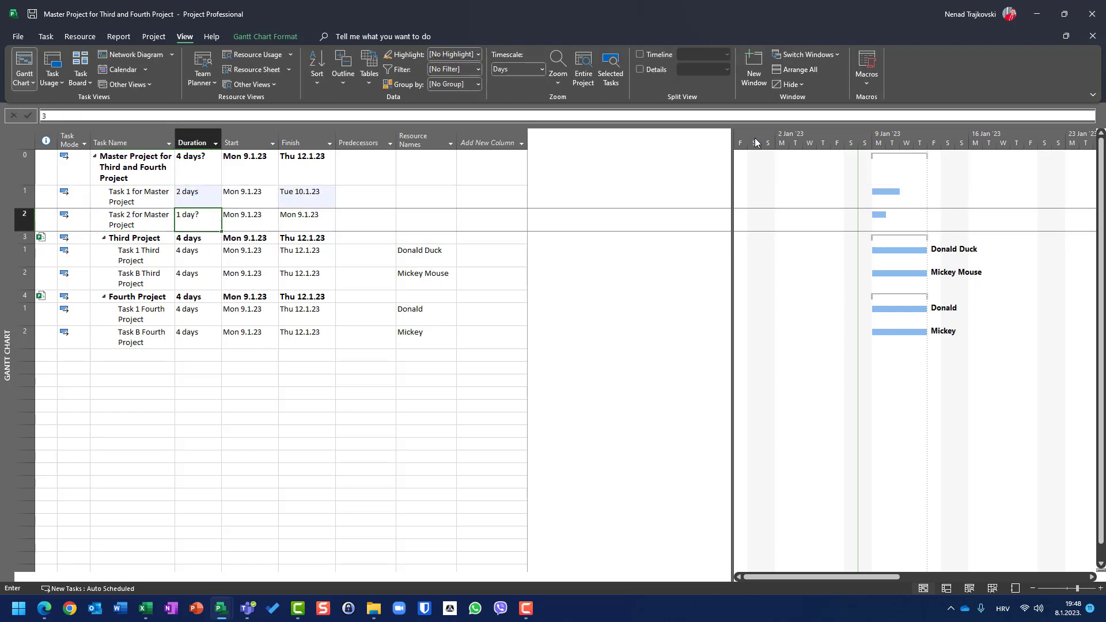
pyautogui.write('3')
pyautogui.press('Return')
pyautogui.press('Up')
pyautogui.press('Up')
pyautogui.press('Right')
pyautogui.press('Right')
pyautogui.press('Right')
pyautogui.press('Right')
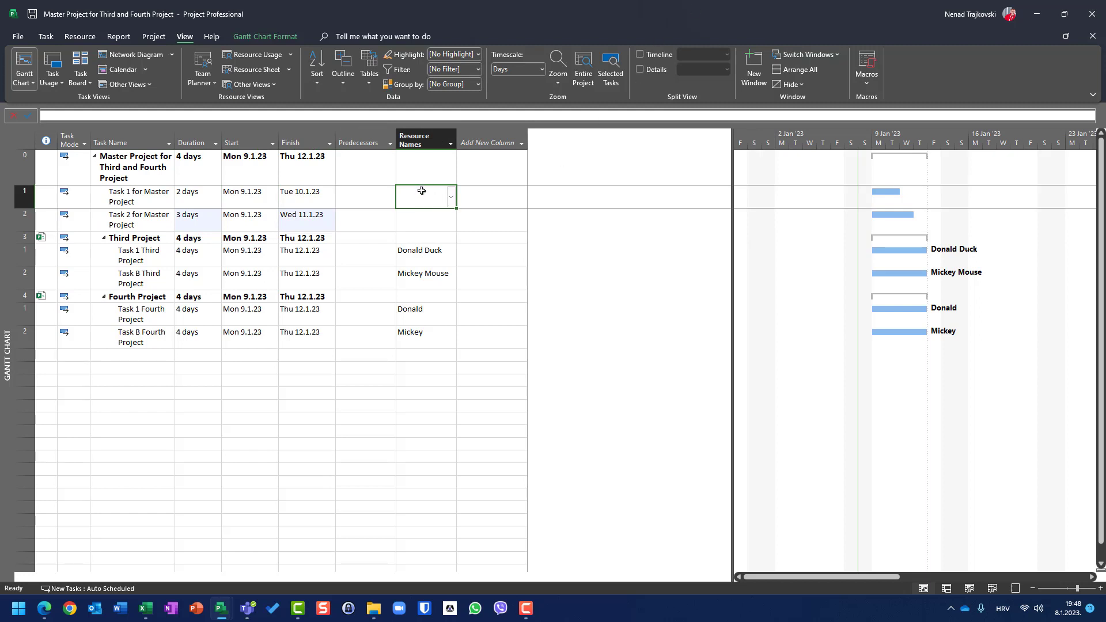
# Add two new named resources in the master resource sheet.
pyautogui.click(271, 74)
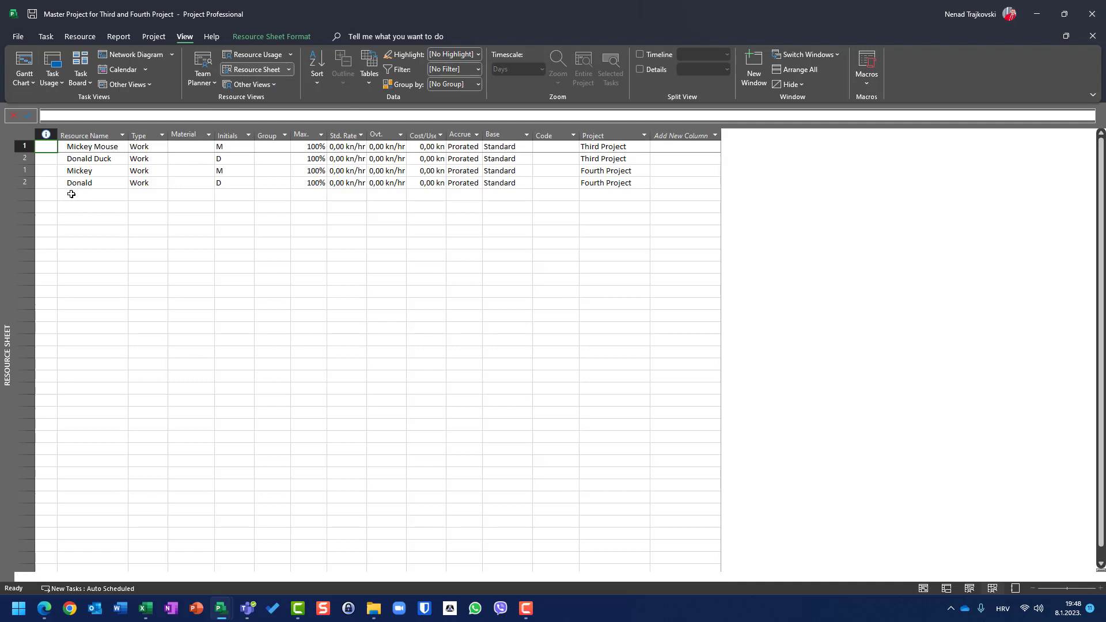
pyautogui.click(73, 194)
pyautogui.write('Nenad')
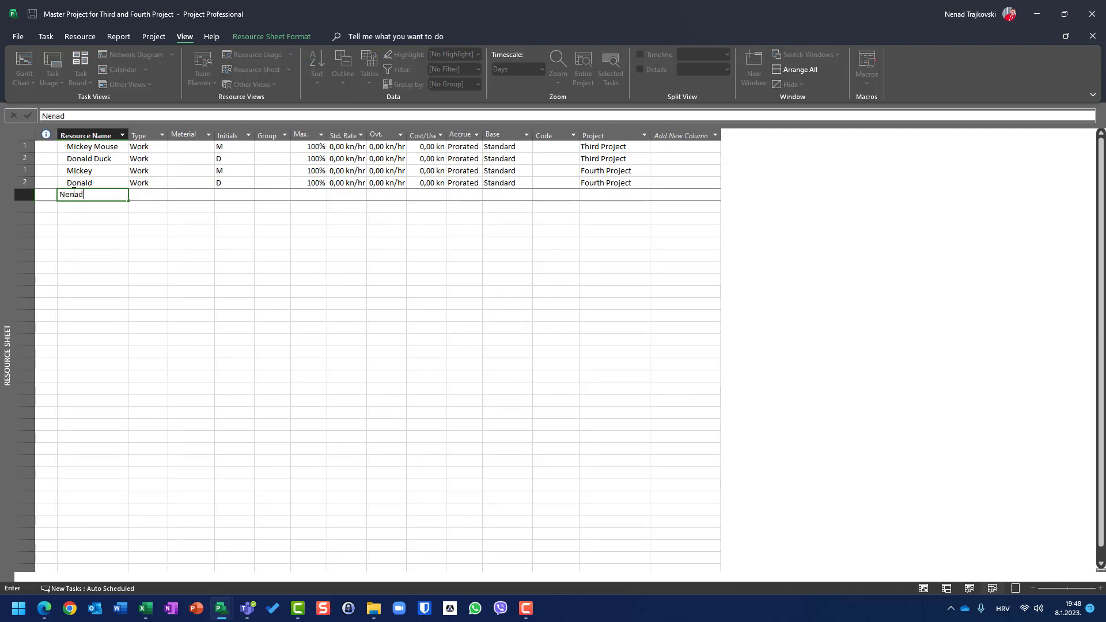
pyautogui.press('Return')
pyautogui.write('Tim')
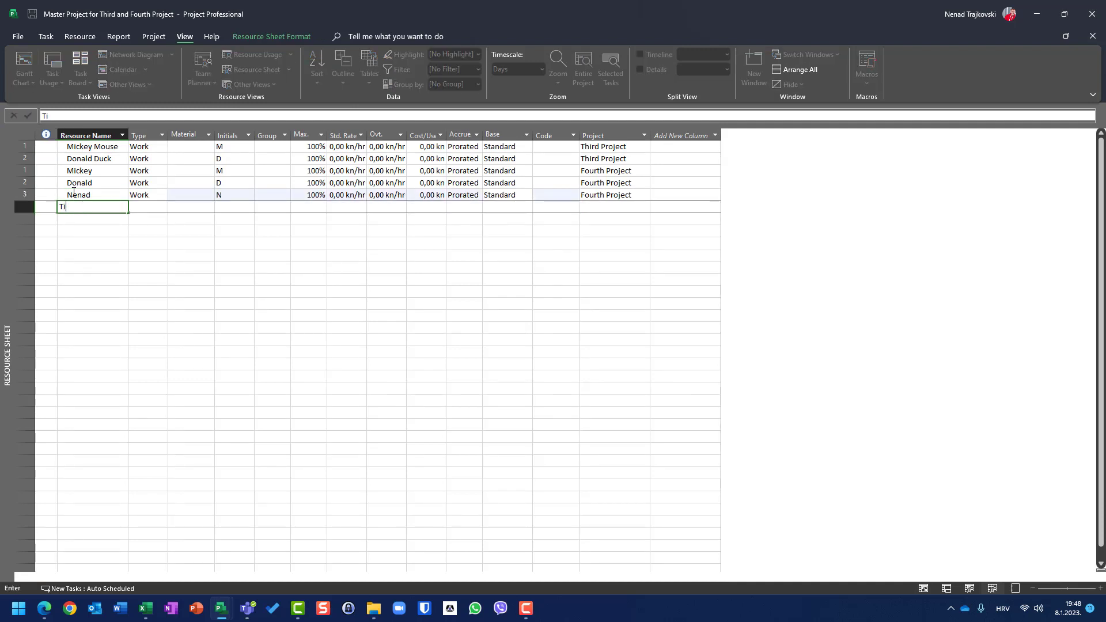
pyautogui.press('Return')
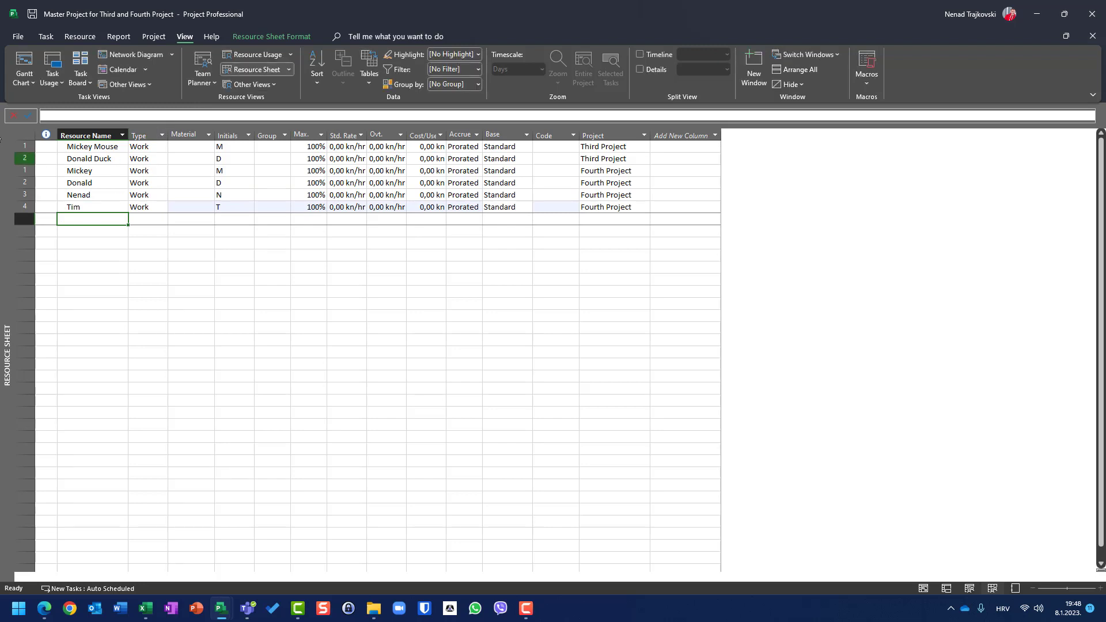
# Leave Task 1 for Master Project's Resource Names cell empty in the Gantt chart.
pyautogui.click(22, 63)
pyautogui.click(421, 203)
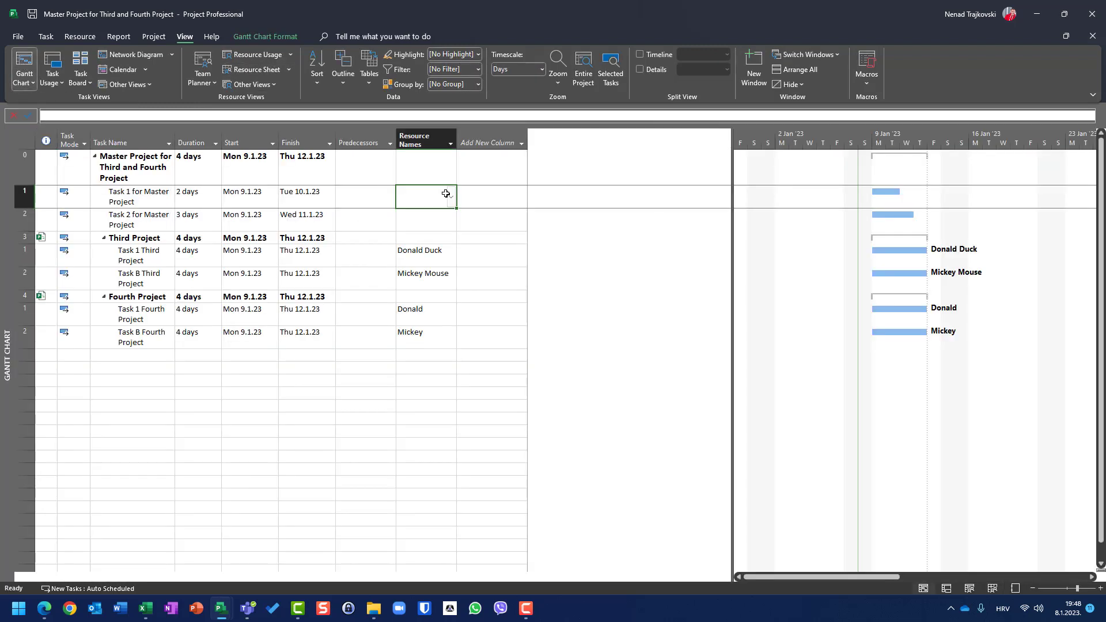
pyautogui.click(451, 196)
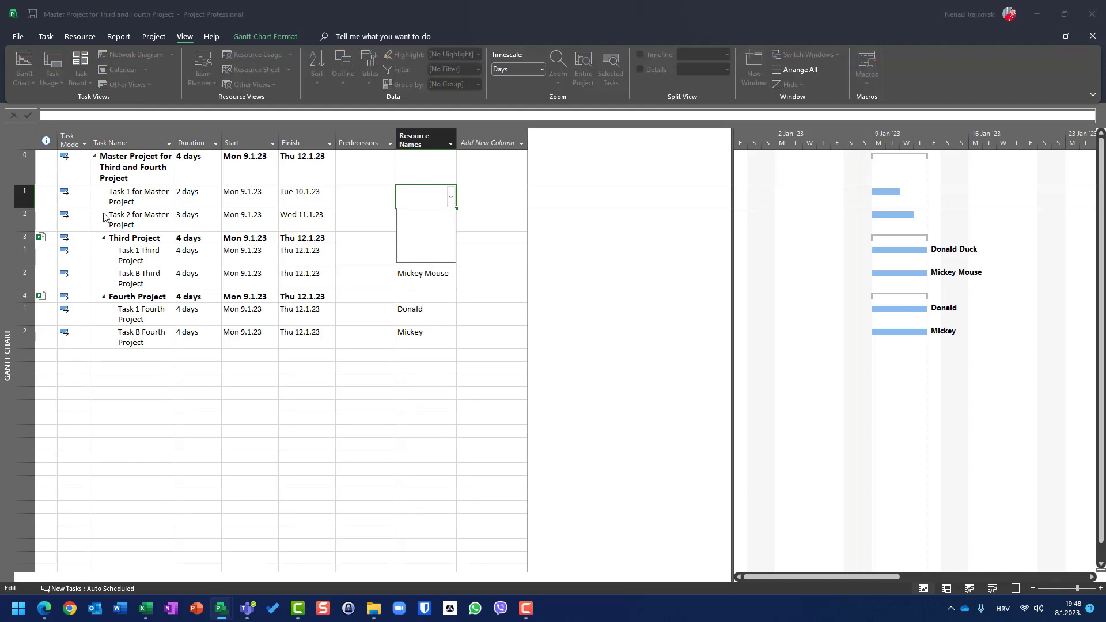
pyautogui.click(194, 39)
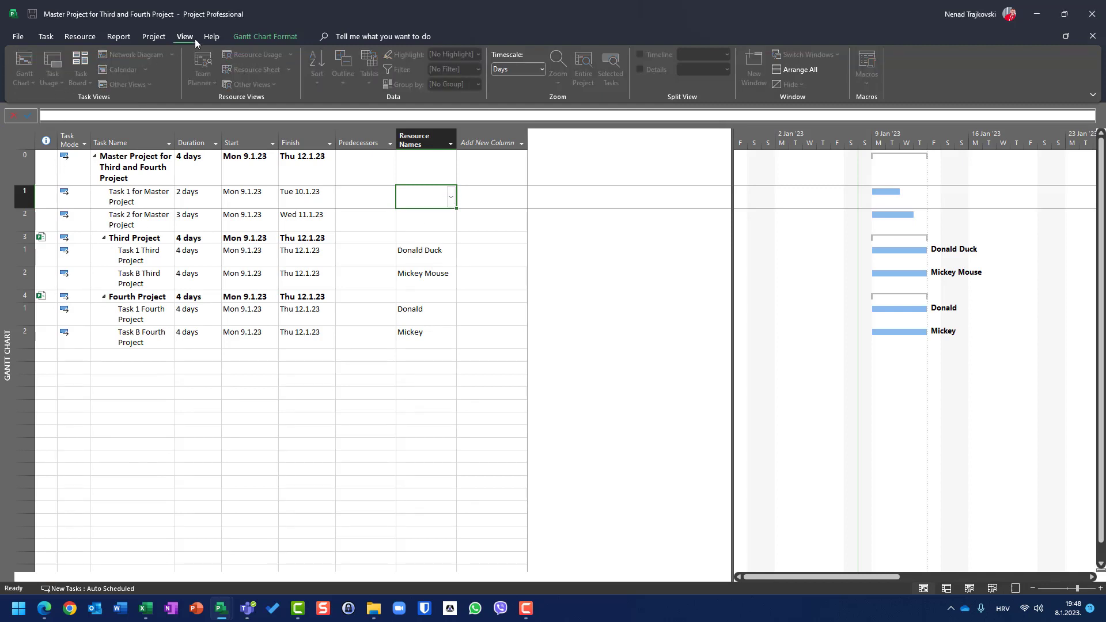
# Delete the two extra resource rows from the master resource sheet.
pyautogui.click(254, 71)
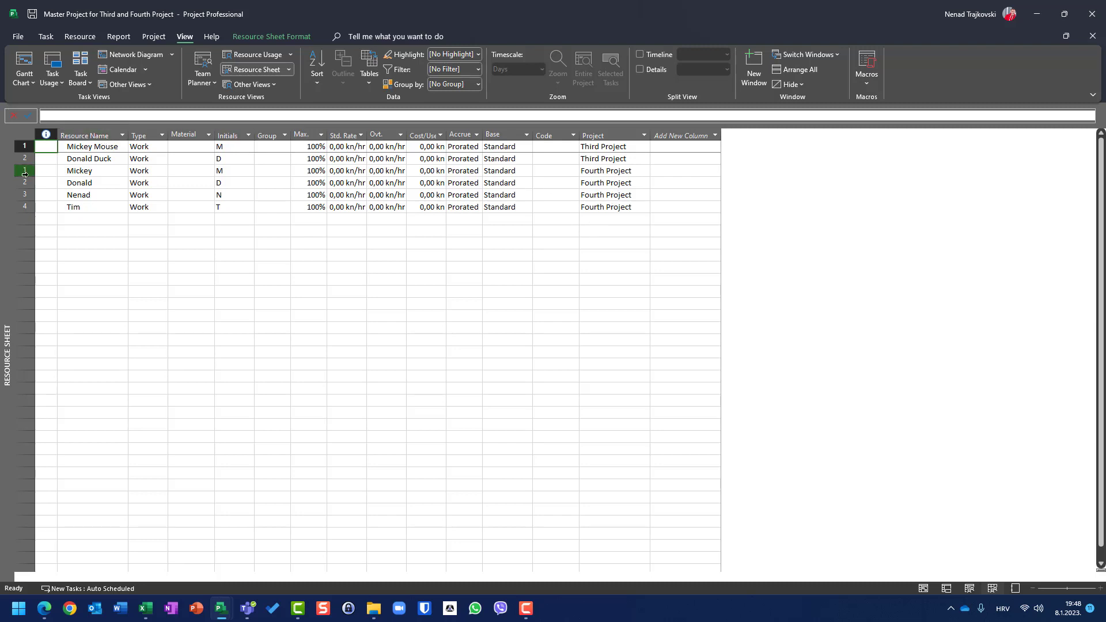
pyautogui.click(26, 196)
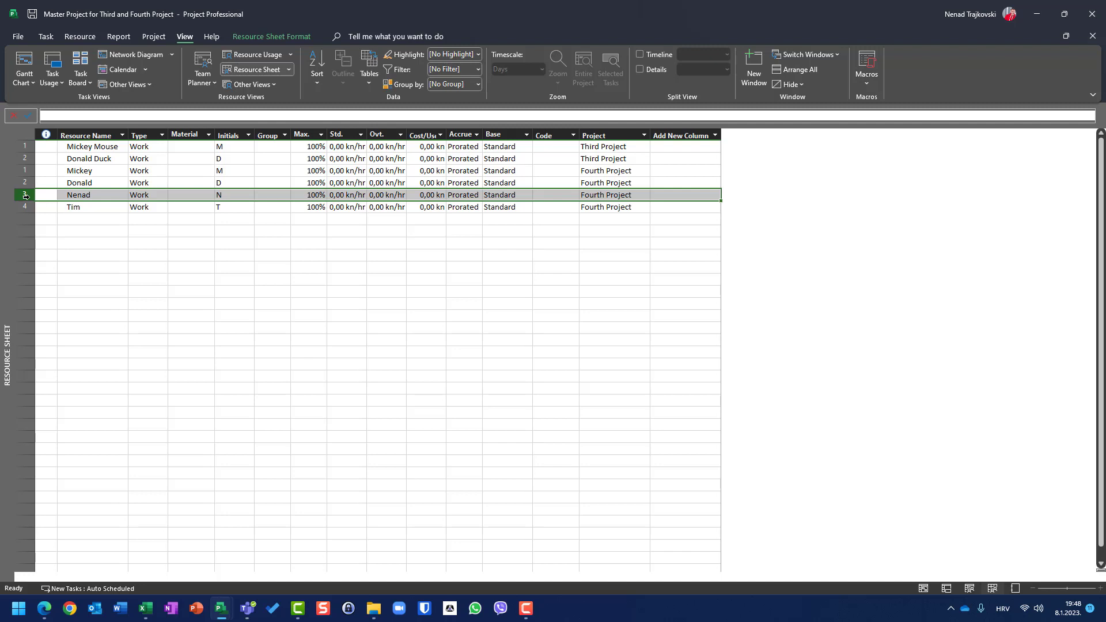
pyautogui.hotkey('shift', 'Down')
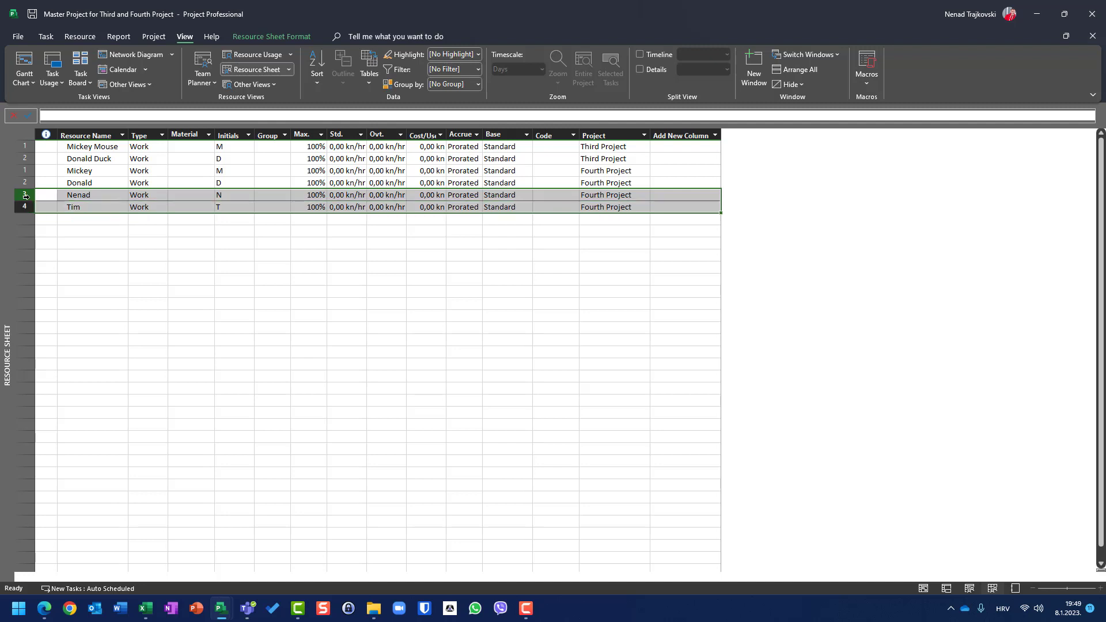
pyautogui.press('Delete')
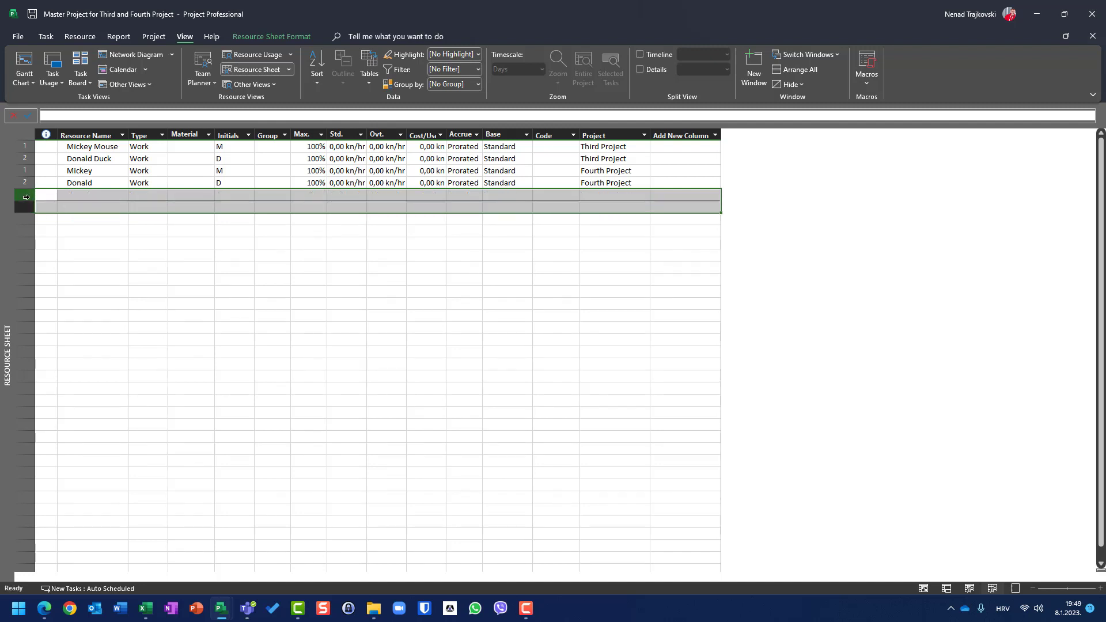
# Insert a temporary named resource above Donald Duck, then delete that row.
pyautogui.click(23, 159)
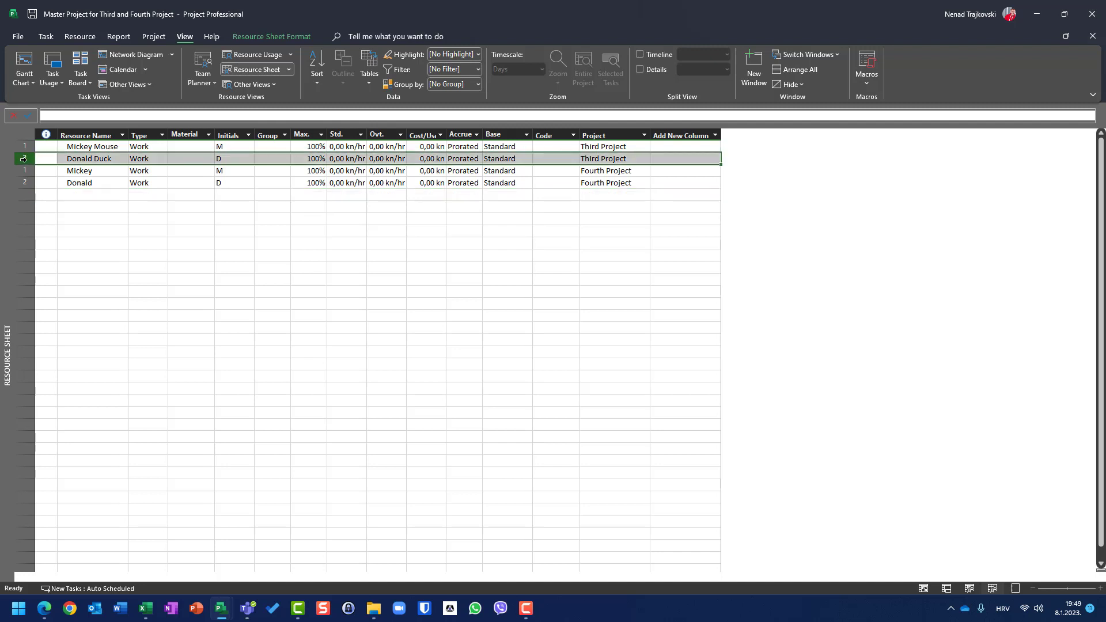
pyautogui.press('Insert')
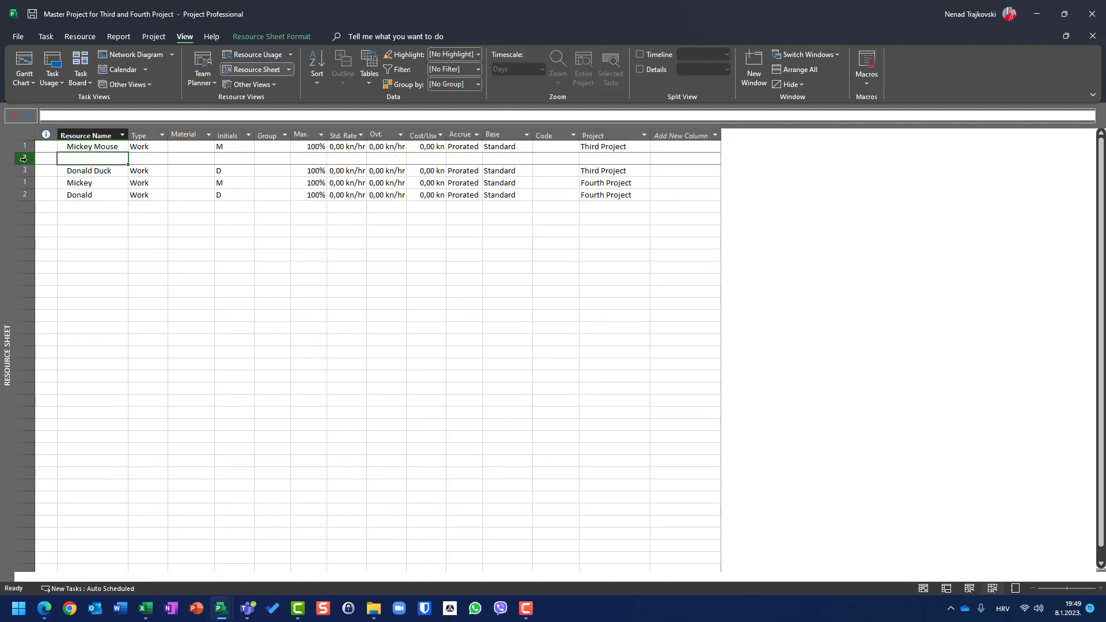
pyautogui.write('Nenad')
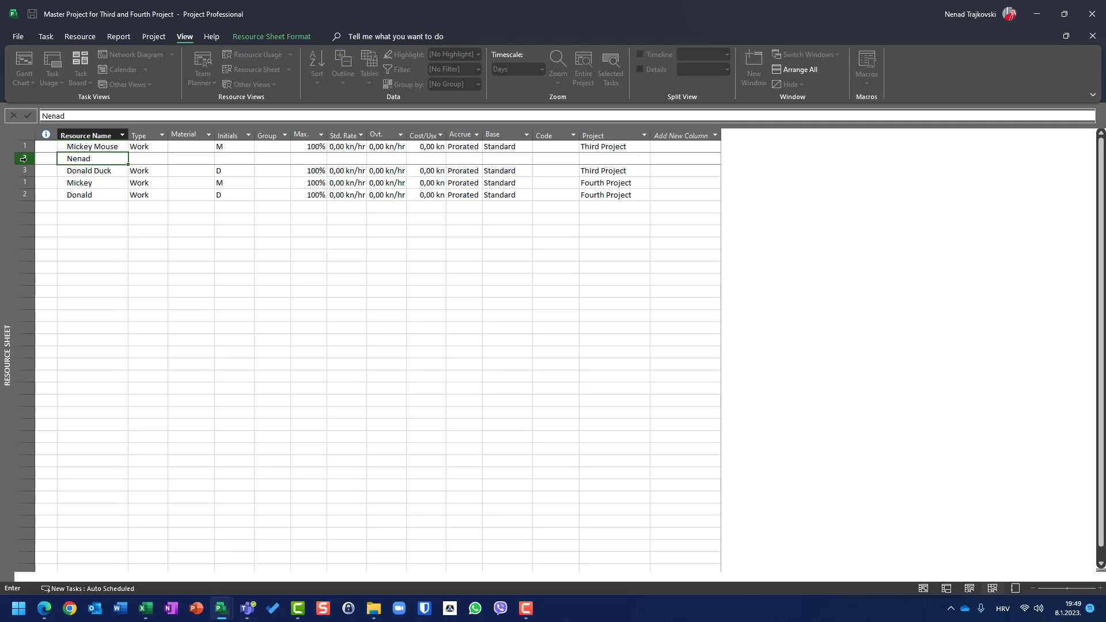
pyautogui.press('Tab')
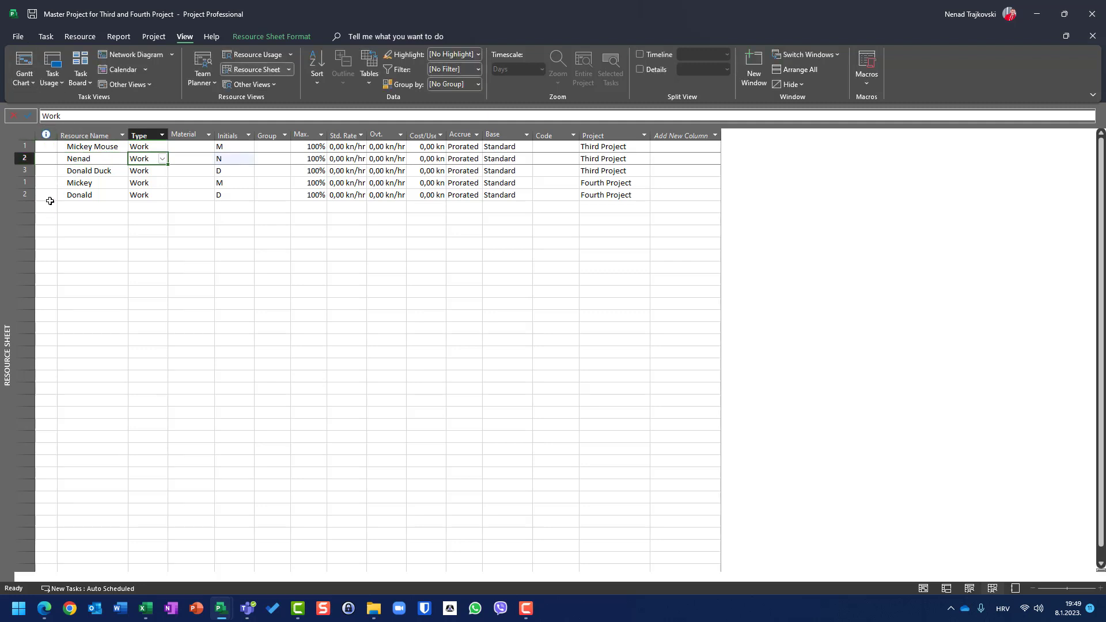
pyautogui.press('Delete')
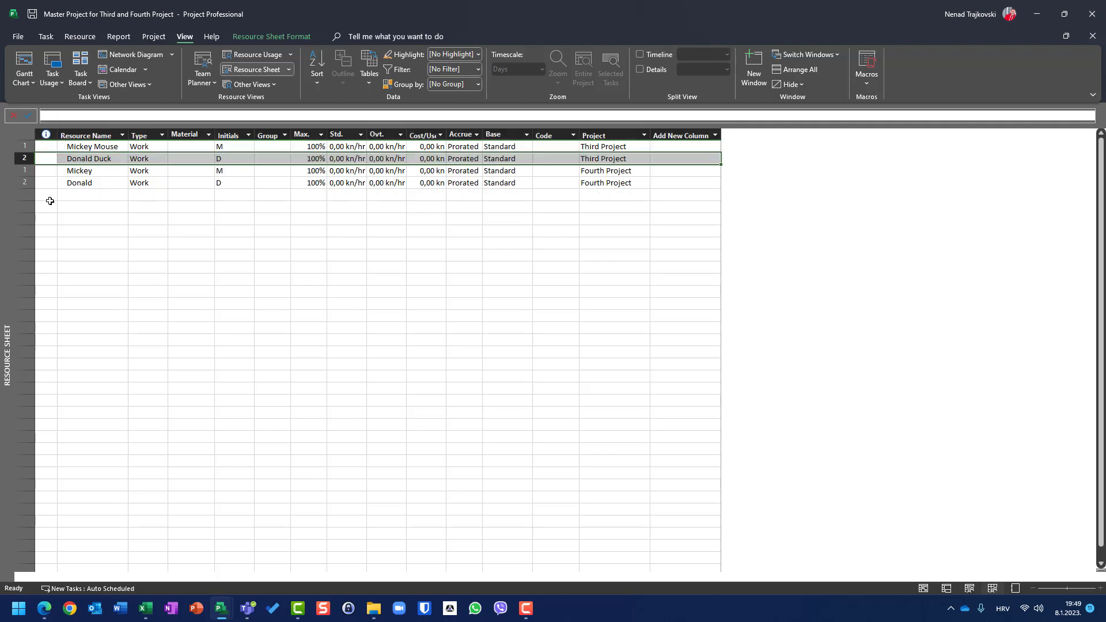
pyautogui.press('Down')
pyautogui.press('Down')
pyautogui.press('Down')
pyautogui.write('N')
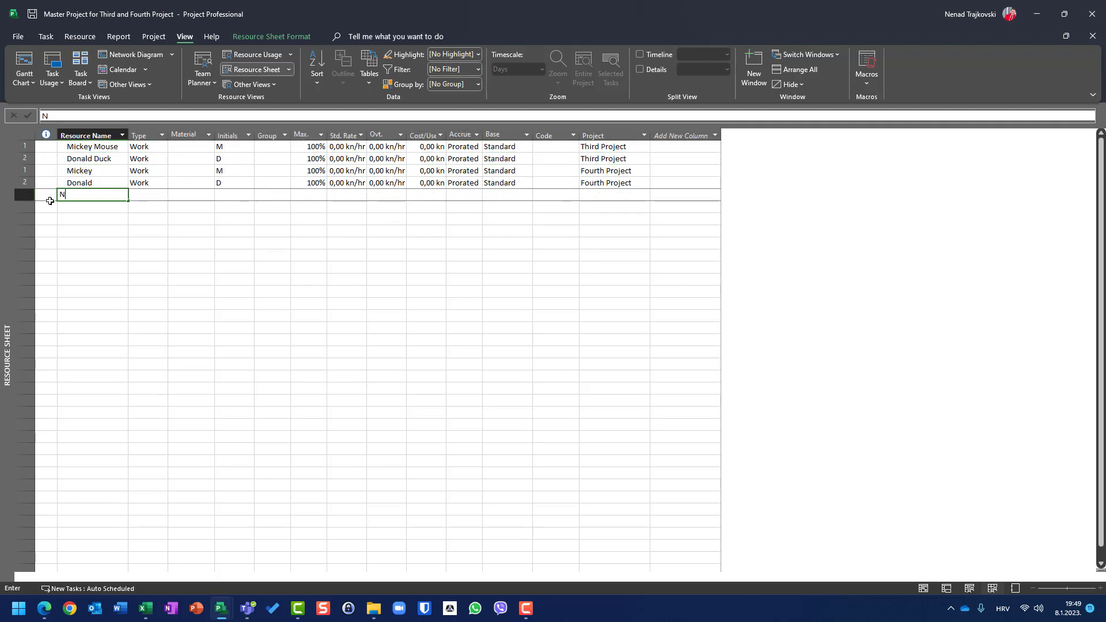
pyautogui.write('enad')
pyautogui.press('BackSpace')
pyautogui.press('BackSpace')
pyautogui.press('BackSpace')
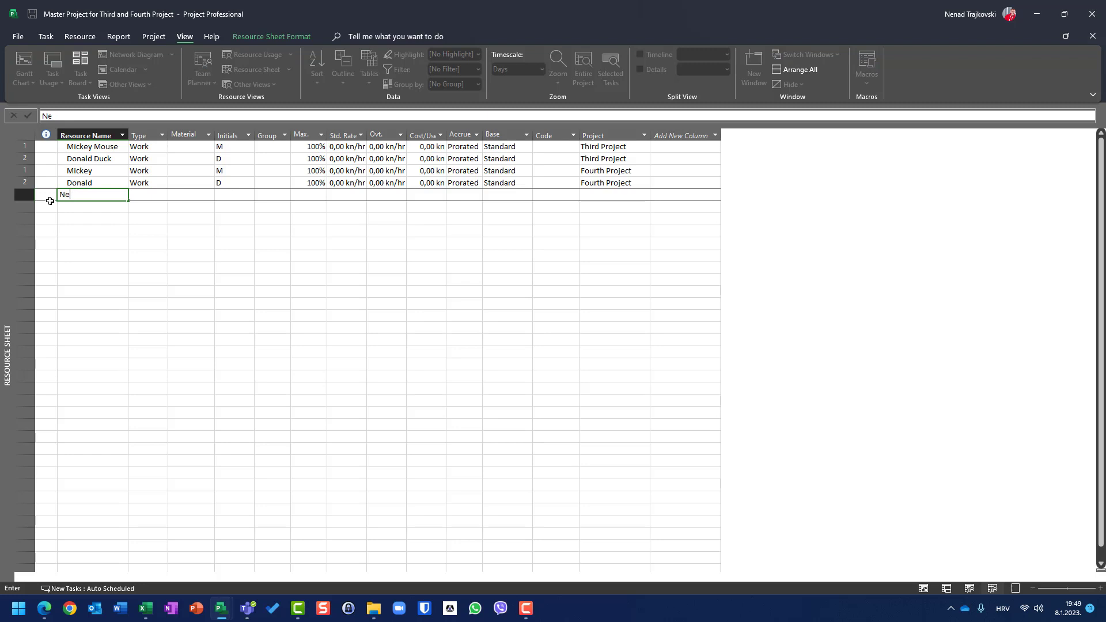
pyautogui.write('nad')
pyautogui.press('Tab')
pyautogui.press('Tab')
pyautogui.press('Tab')
pyautogui.press('Tab')
pyautogui.press('Tab')
pyautogui.press('Tab')
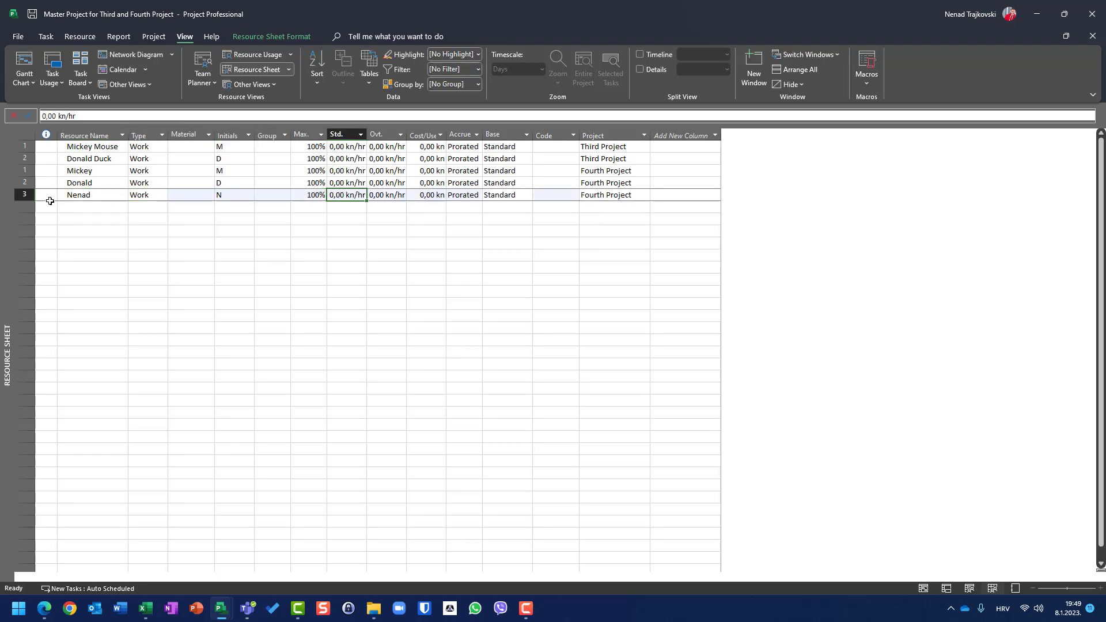
pyautogui.press('Tab')
pyautogui.press('Tab')
pyautogui.press('Tab')
pyautogui.press('Tab')
pyautogui.press('Tab')
pyautogui.press('Tab')
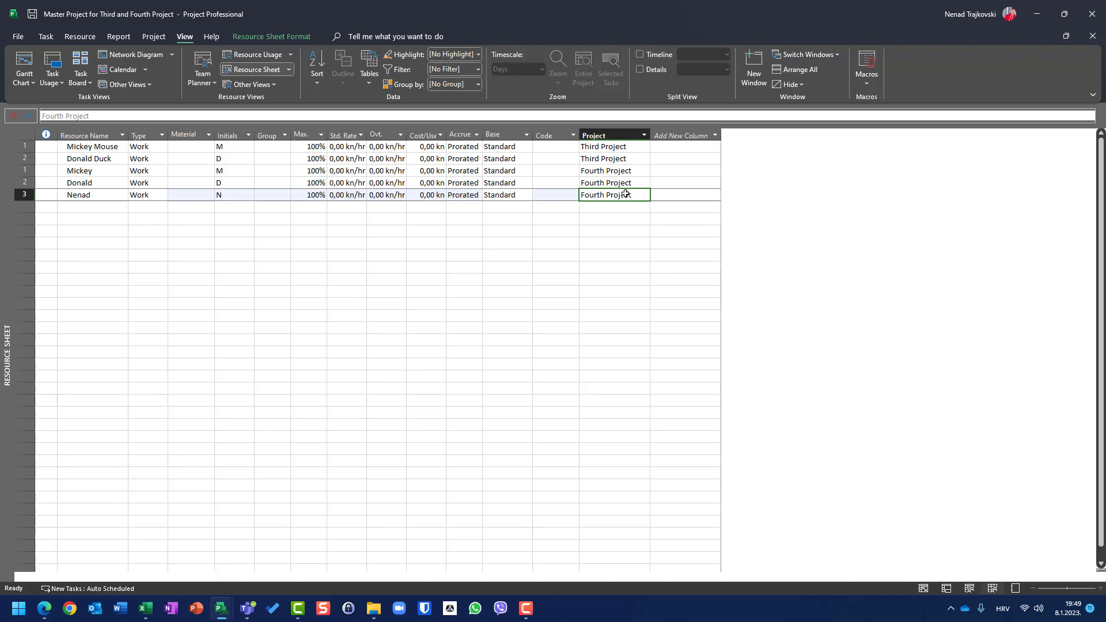
pyautogui.click(34, 196)
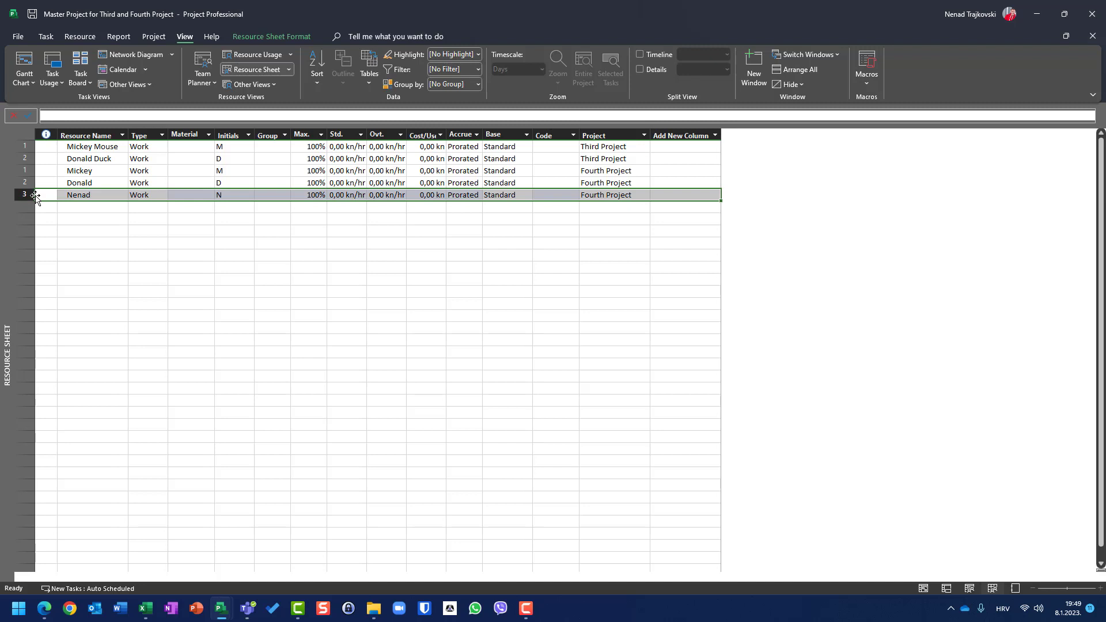
pyautogui.press('Delete')
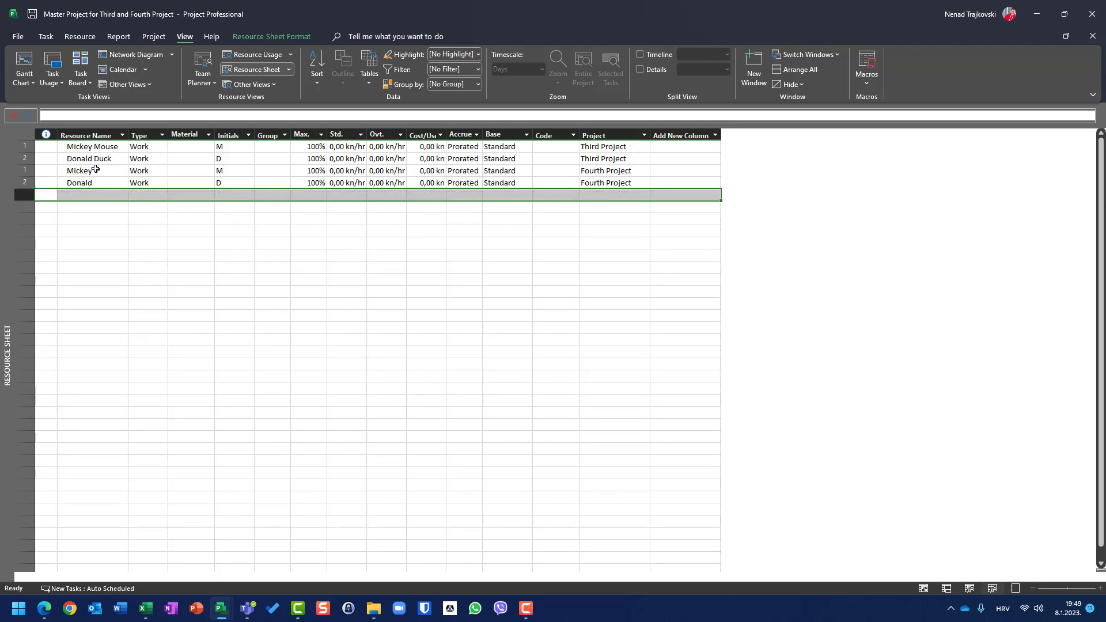
# Back in the Gantt Chart, enter a resource name for each of the two Master Project tasks.
pyautogui.click(23, 63)
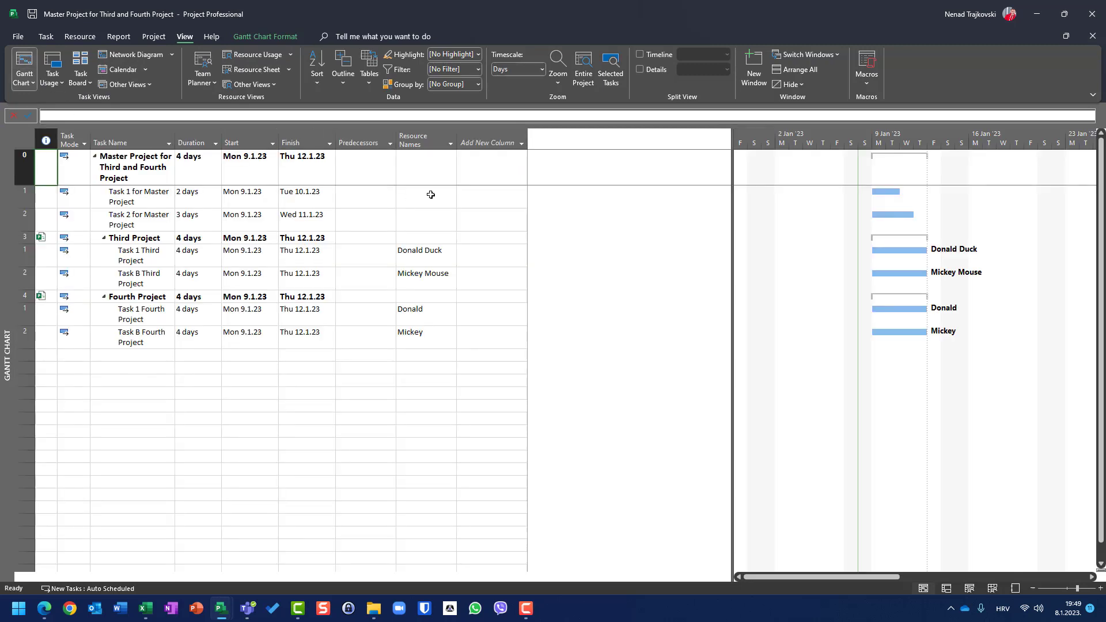
pyautogui.click(431, 195)
pyautogui.write('Nenad')
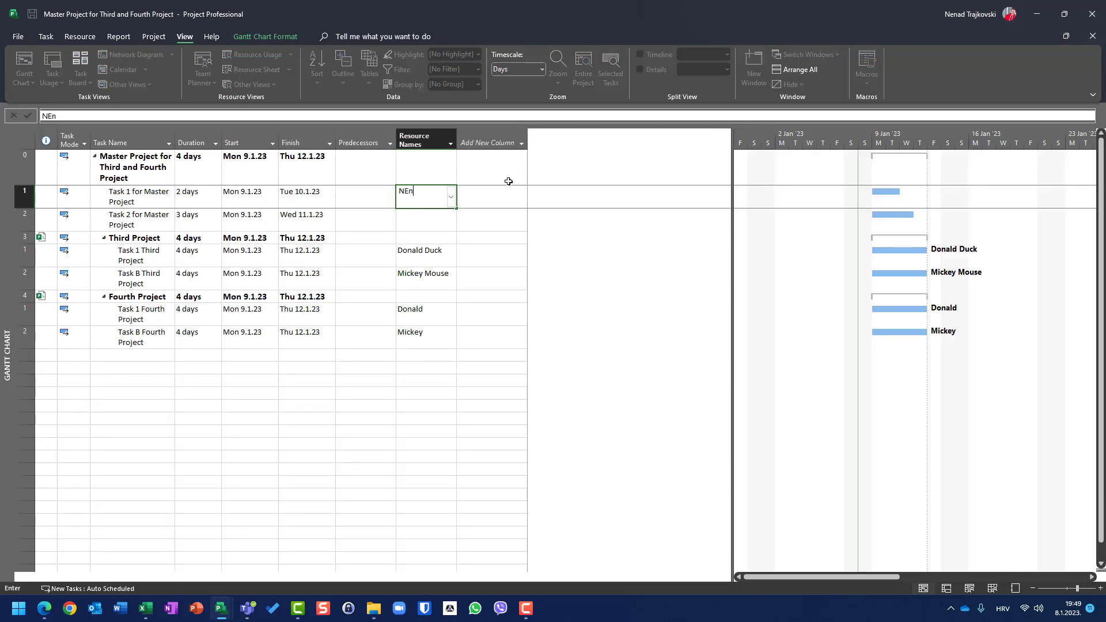
pyautogui.press('BackSpace')
pyautogui.press('BackSpace')
pyautogui.press('BackSpace')
pyautogui.press('BackSpace')
pyautogui.write('enad')
pyautogui.press('Return')
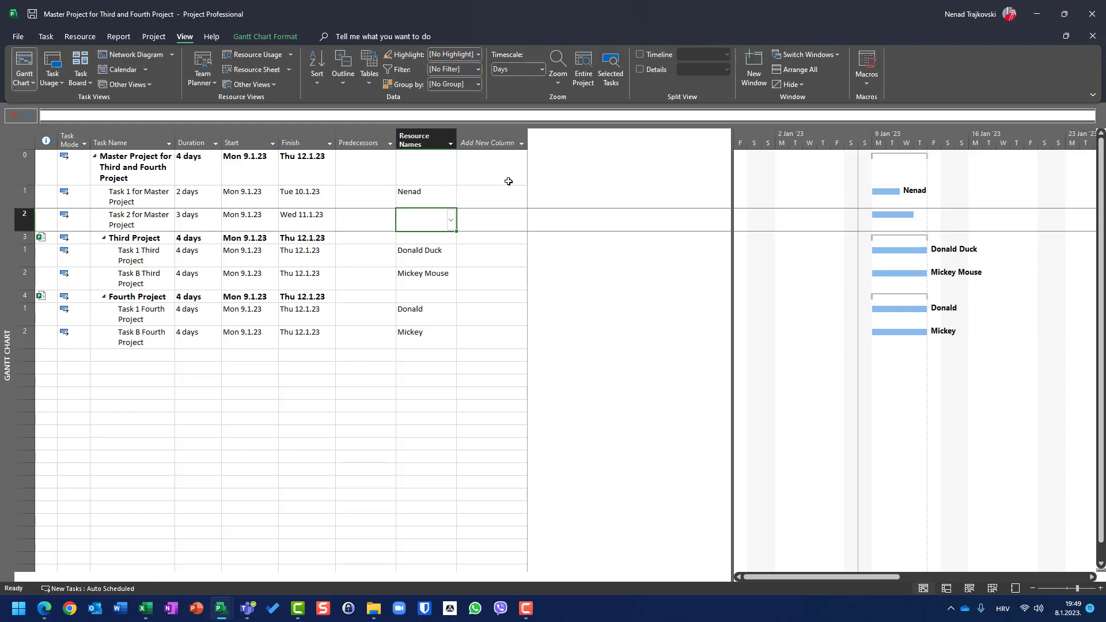
pyautogui.write('Jim')
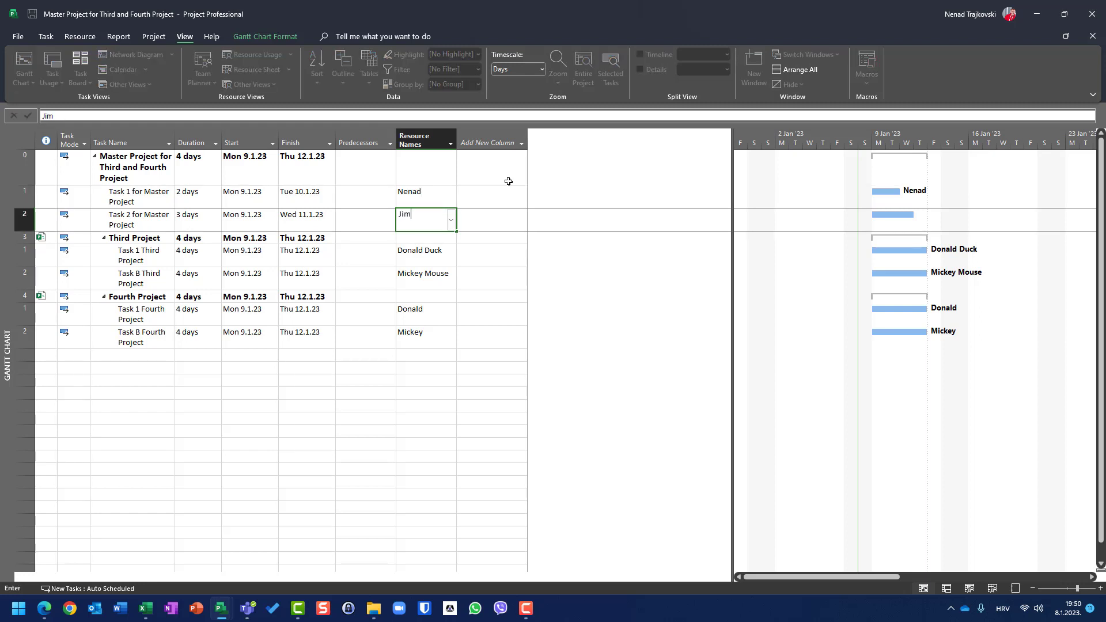
pyautogui.press('Return')
# Review the resource choices for Task 1 of Third and Fourth Project without changing them.
pyautogui.press('Down')
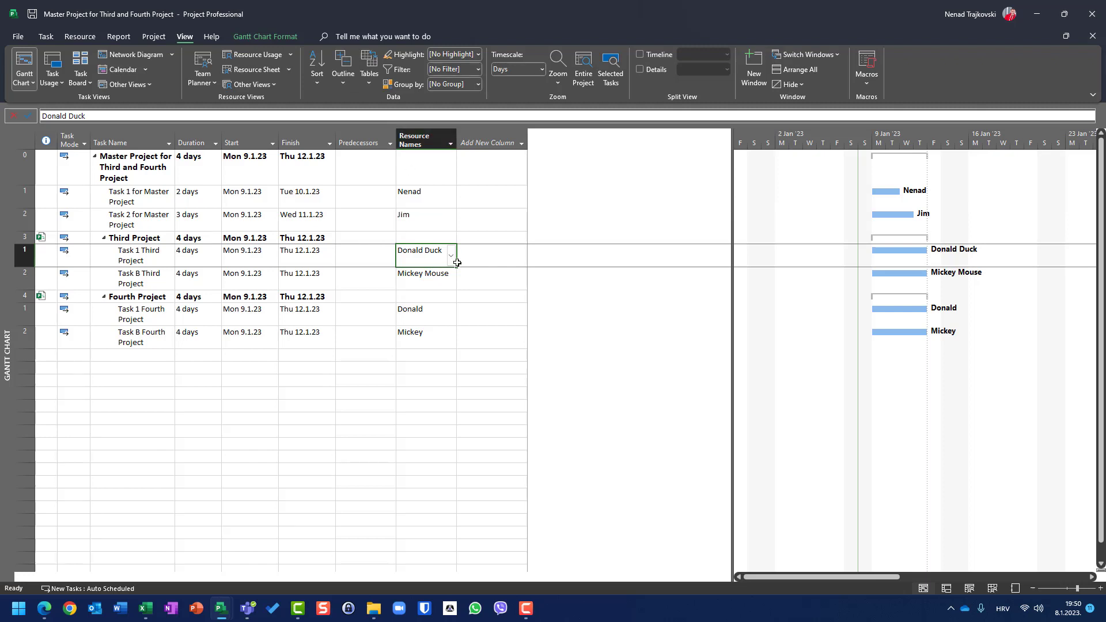
pyautogui.click(455, 261)
pyautogui.click(454, 261)
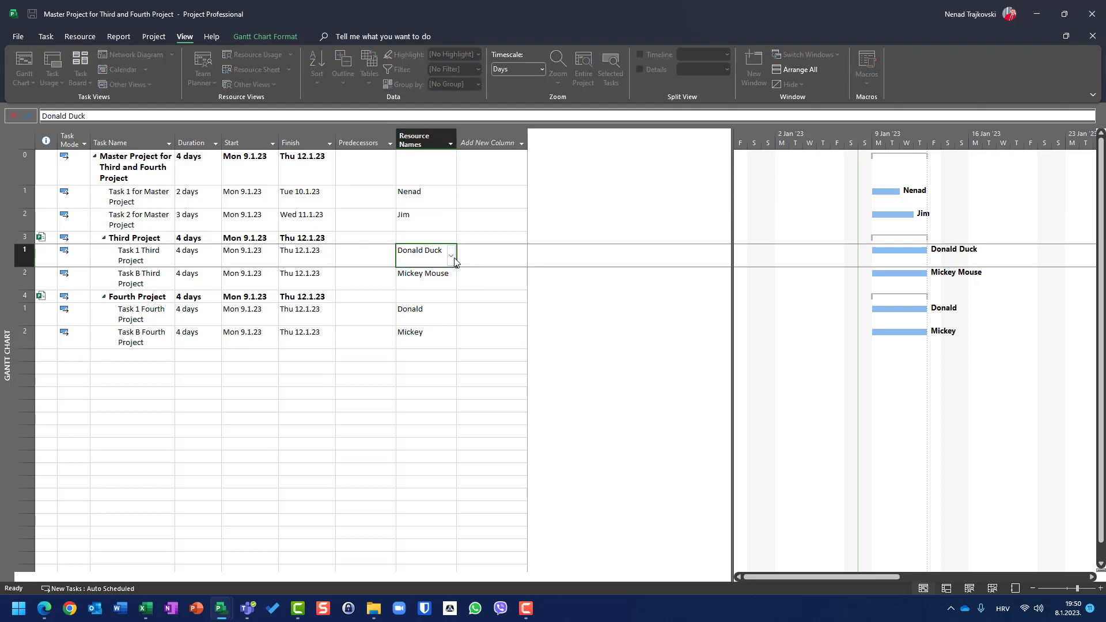
pyautogui.click(452, 311)
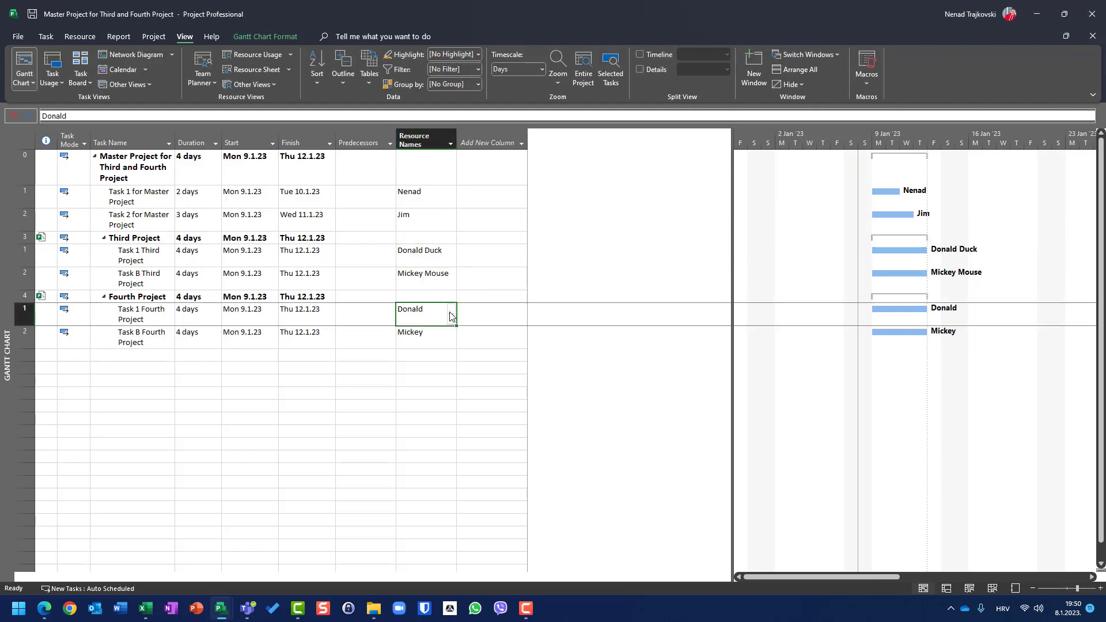
pyautogui.click(451, 316)
pyautogui.click(452, 316)
# In the Resource Sheet, widen the Project column and delete the two master resources.
pyautogui.click(252, 70)
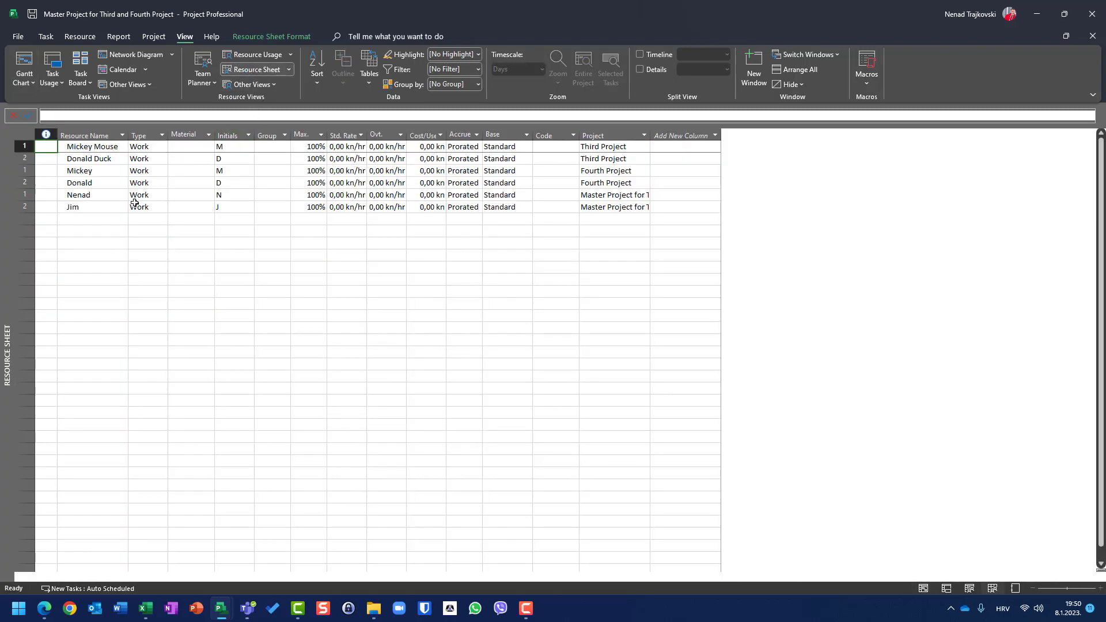
pyautogui.click(623, 197)
pyautogui.moveTo(652, 136); pyautogui.dragTo(753, 136)
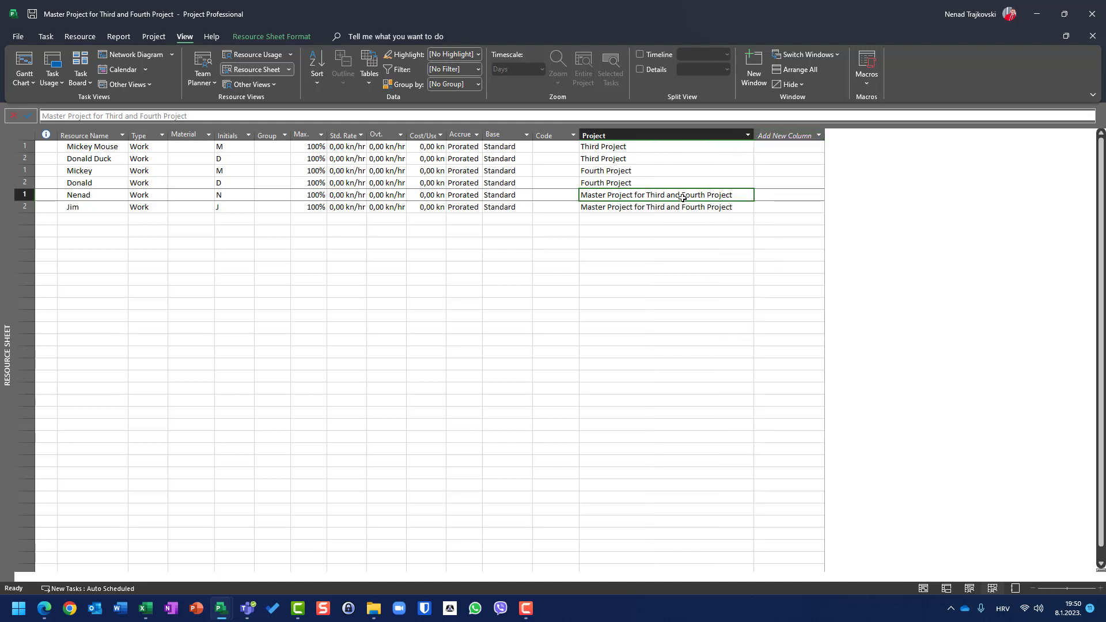
pyautogui.click(28, 195)
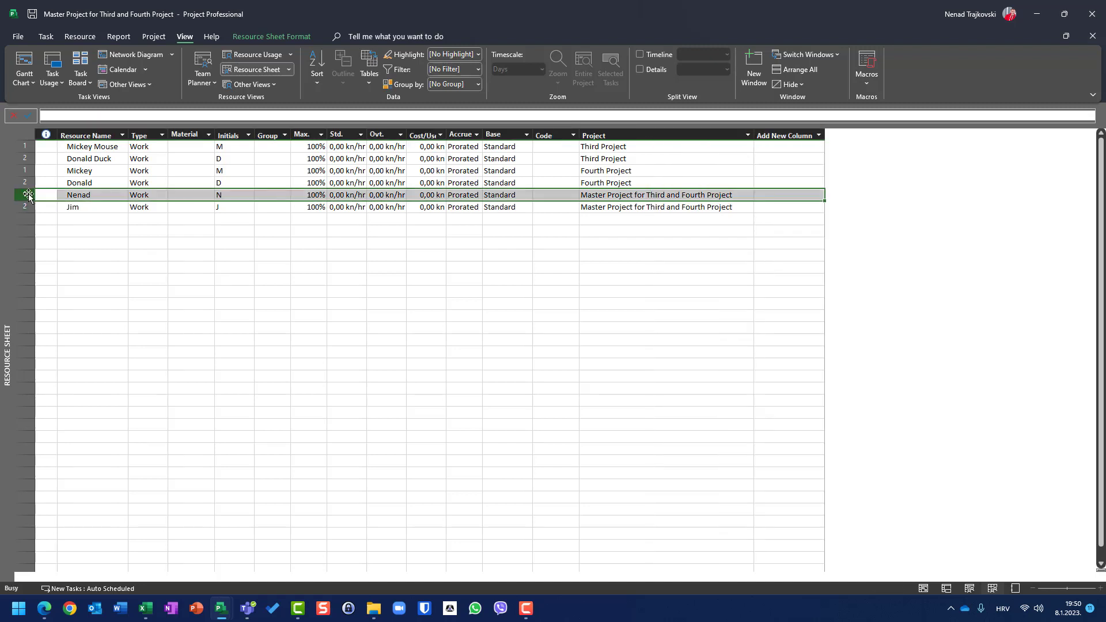
pyautogui.press('Delete')
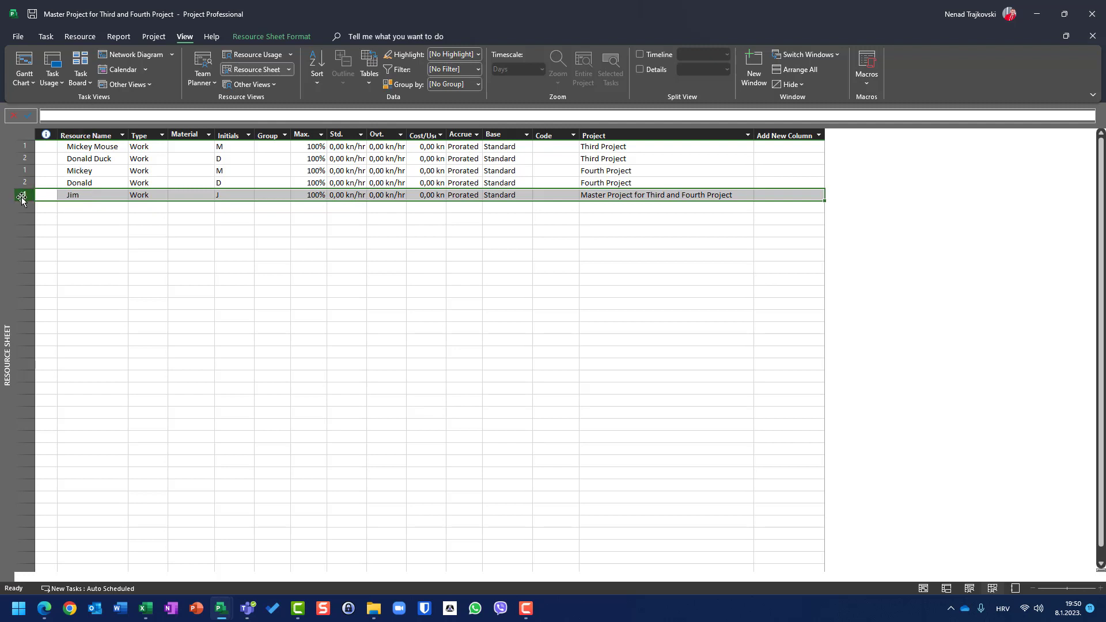
pyautogui.press('Delete')
# Re-enter the first master resource's name, then delete the extra Fourth Project resource row.
pyautogui.write('N')
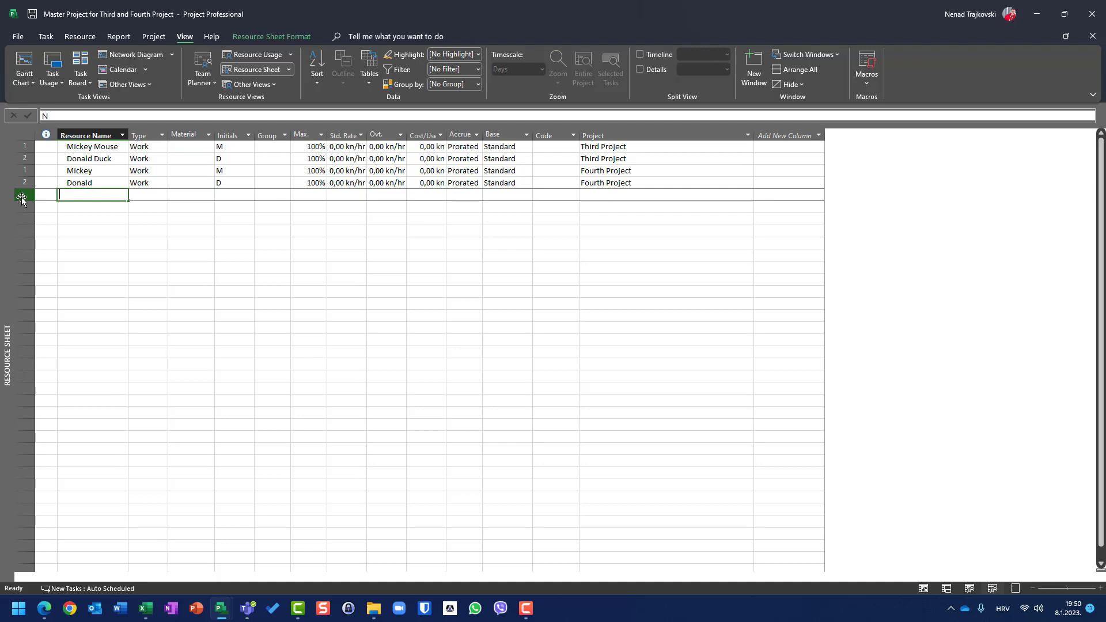
pyautogui.write('enad')
pyautogui.press('Tab')
pyautogui.press('Tab')
pyautogui.press('Tab')
pyautogui.press('Tab')
pyautogui.press('Tab')
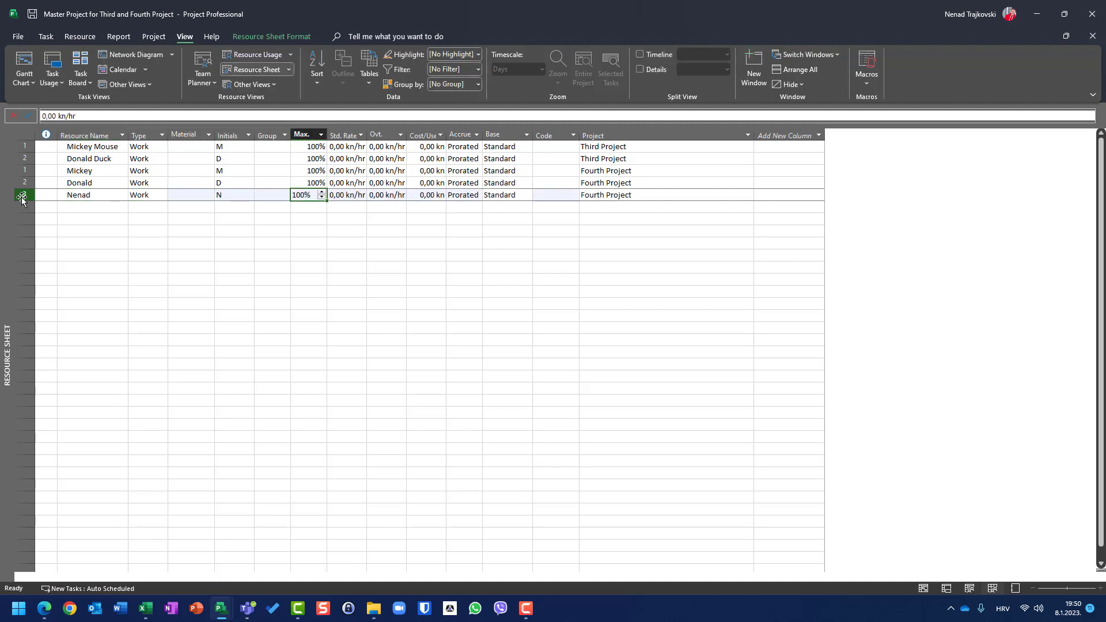
pyautogui.press('Tab')
pyautogui.press('Tab')
pyautogui.press('Tab')
pyautogui.press('Tab')
pyautogui.press('Tab')
pyautogui.press('Tab')
pyautogui.press('Tab')
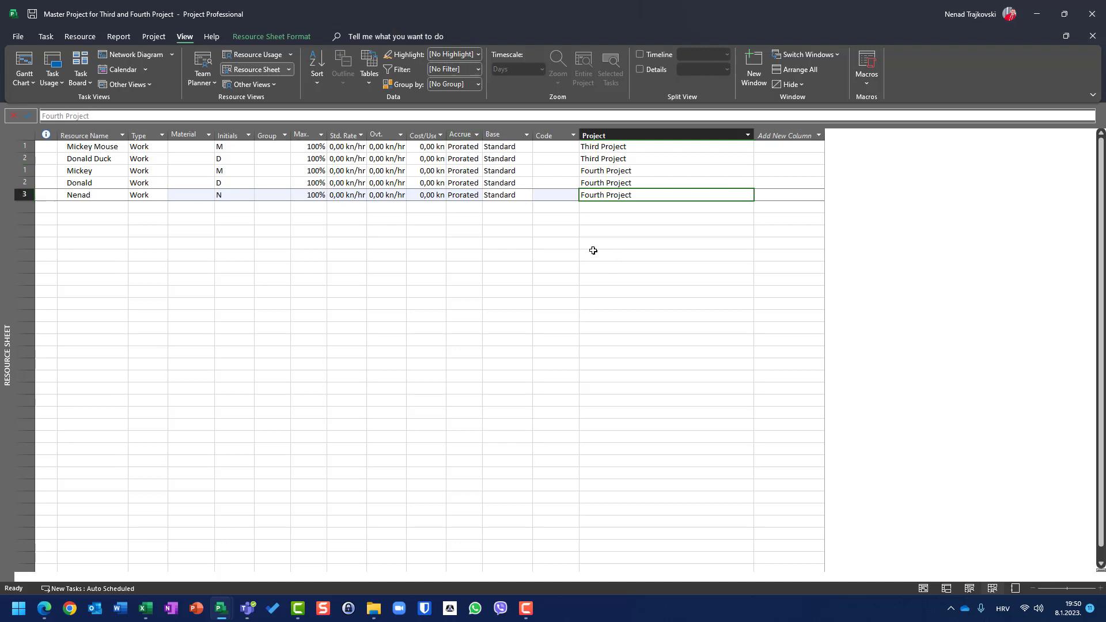
pyautogui.click(17, 197)
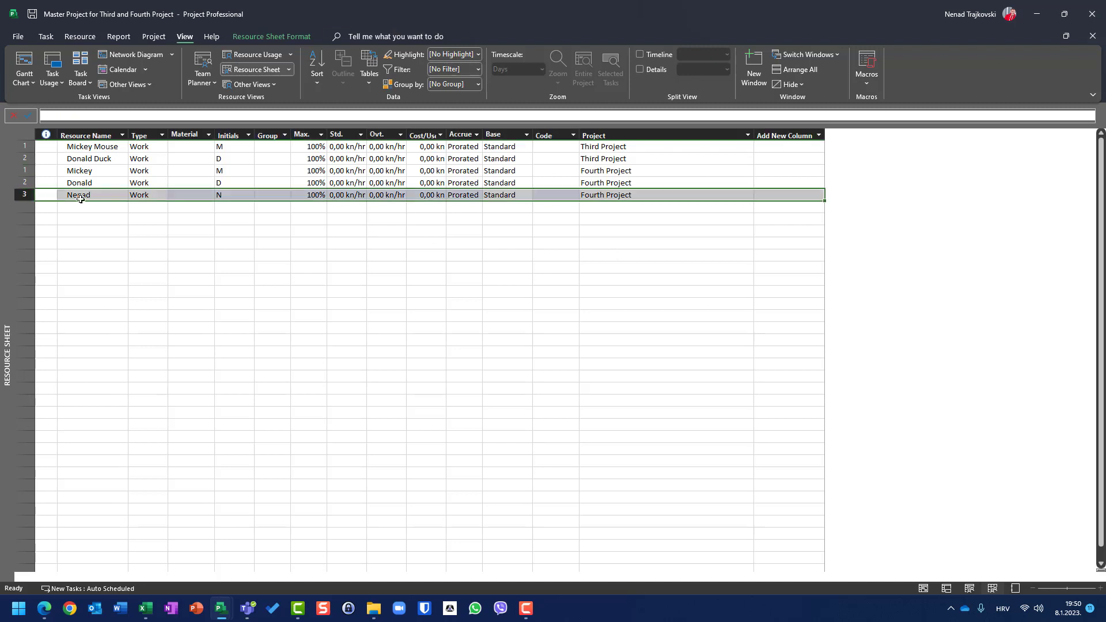
pyautogui.press('Delete')
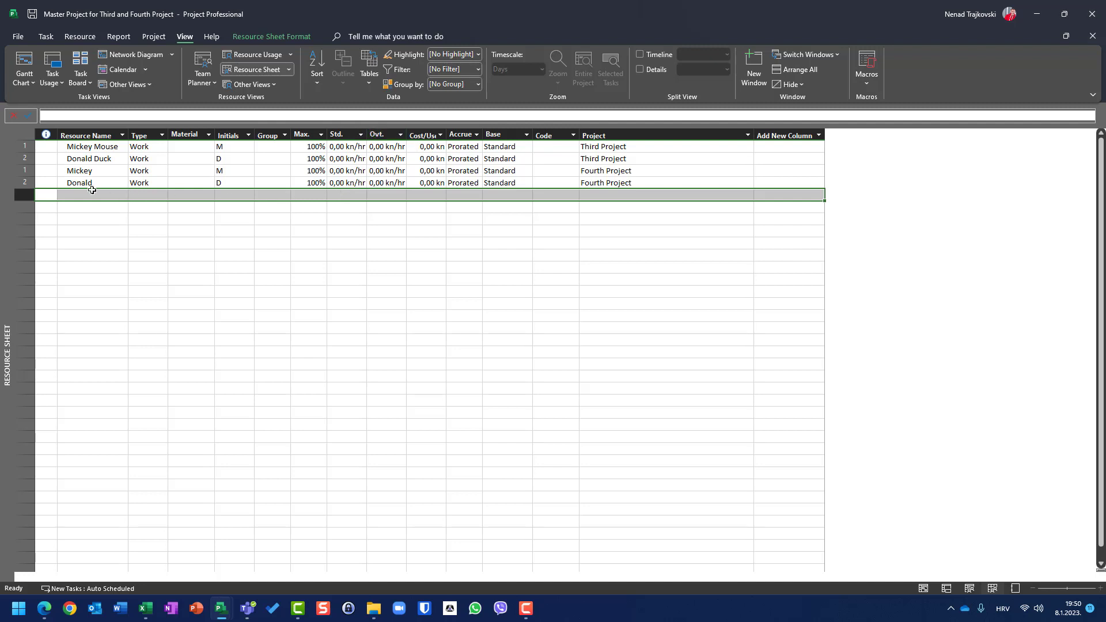
# Give Task 1 and Task 2 for Master Project their new master resources in the Gantt Chart.
pyautogui.click(26, 63)
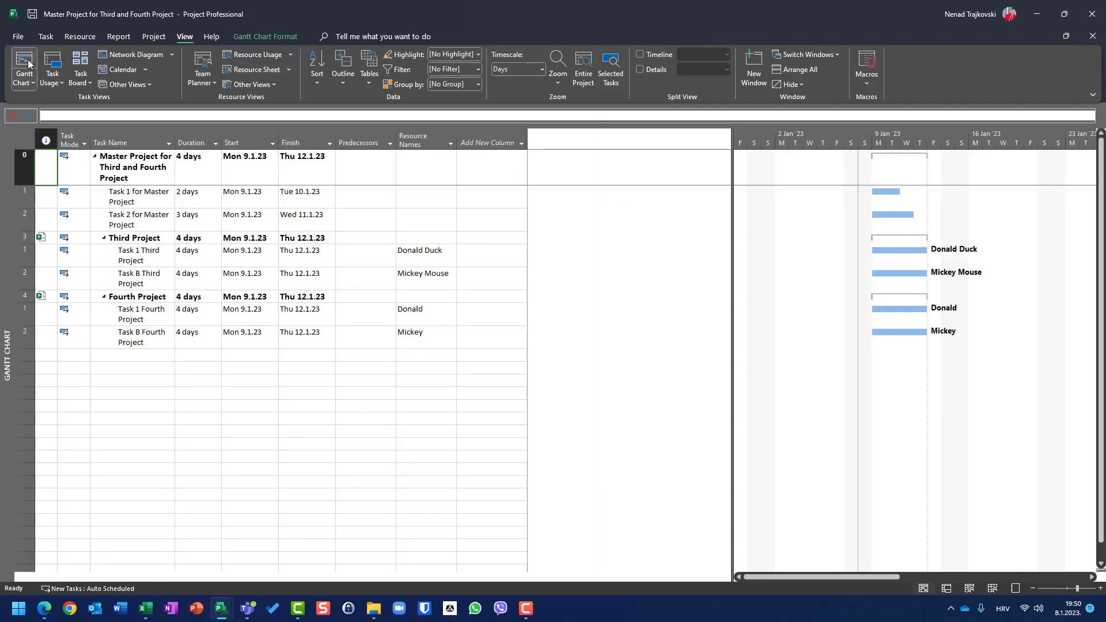
pyautogui.click(418, 195)
pyautogui.write('Ne')
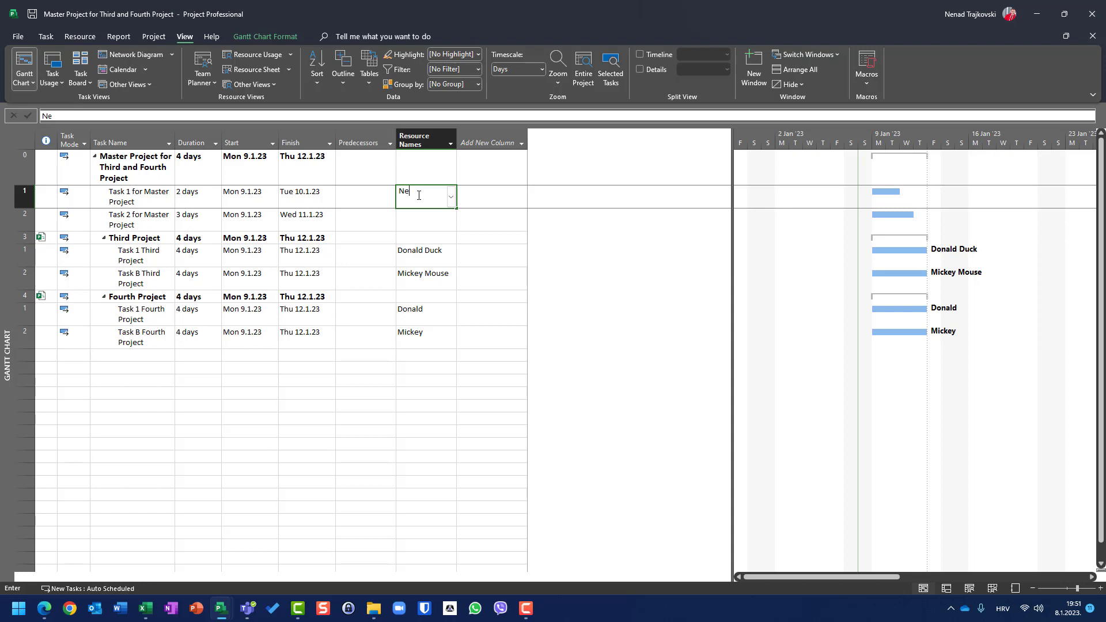
pyautogui.write('nad')
pyautogui.press('Return')
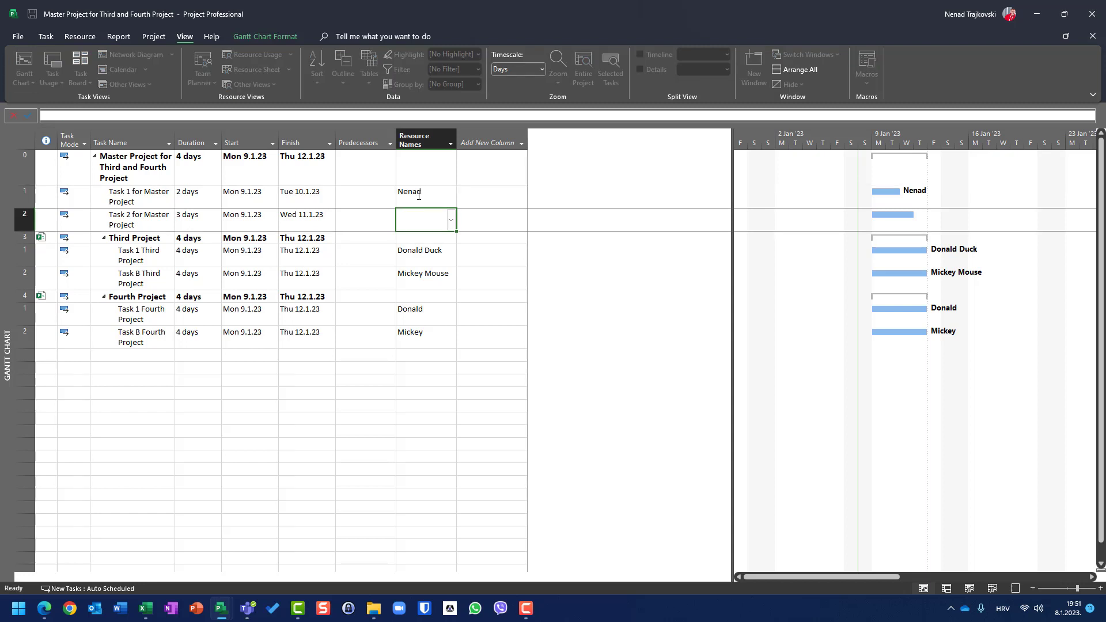
pyautogui.click(452, 220)
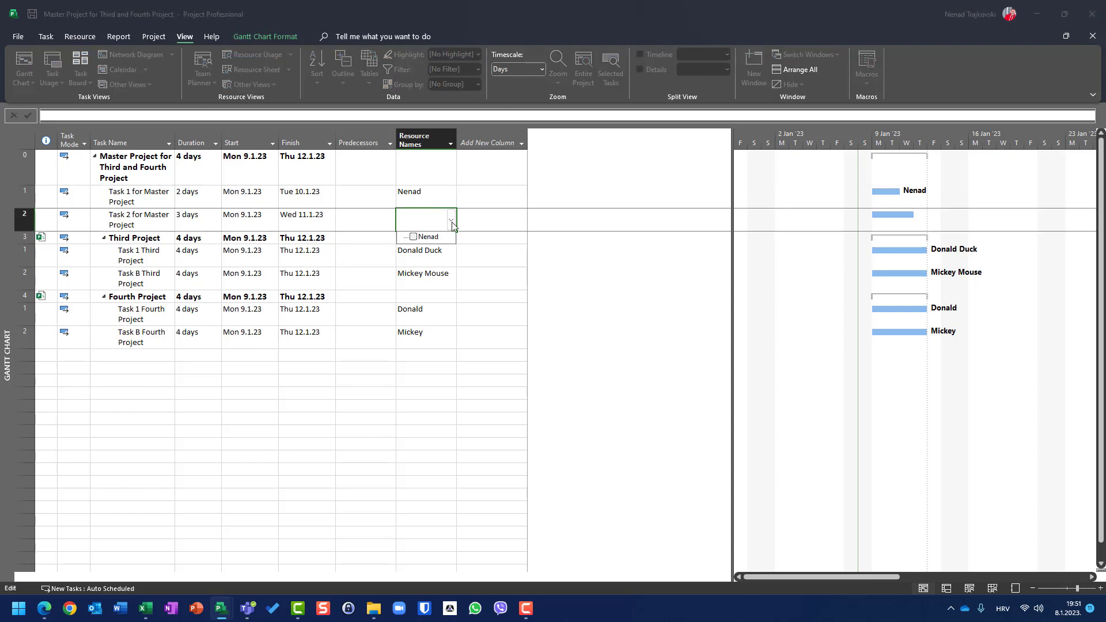
pyautogui.click(452, 220)
pyautogui.write('Ti')
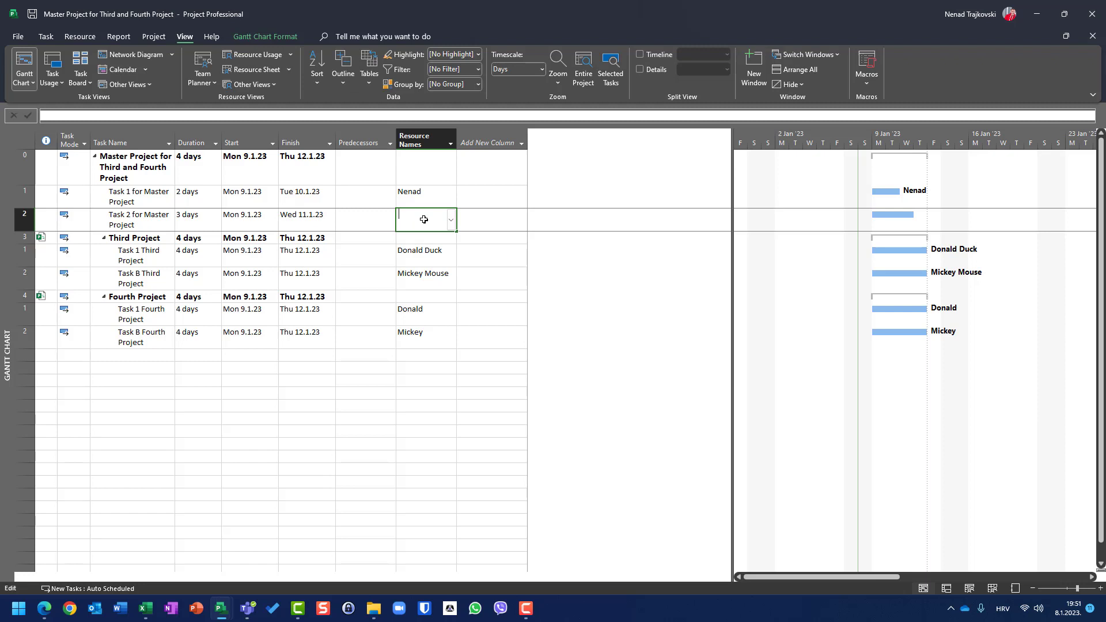
pyautogui.write('m')
pyautogui.press('Return')
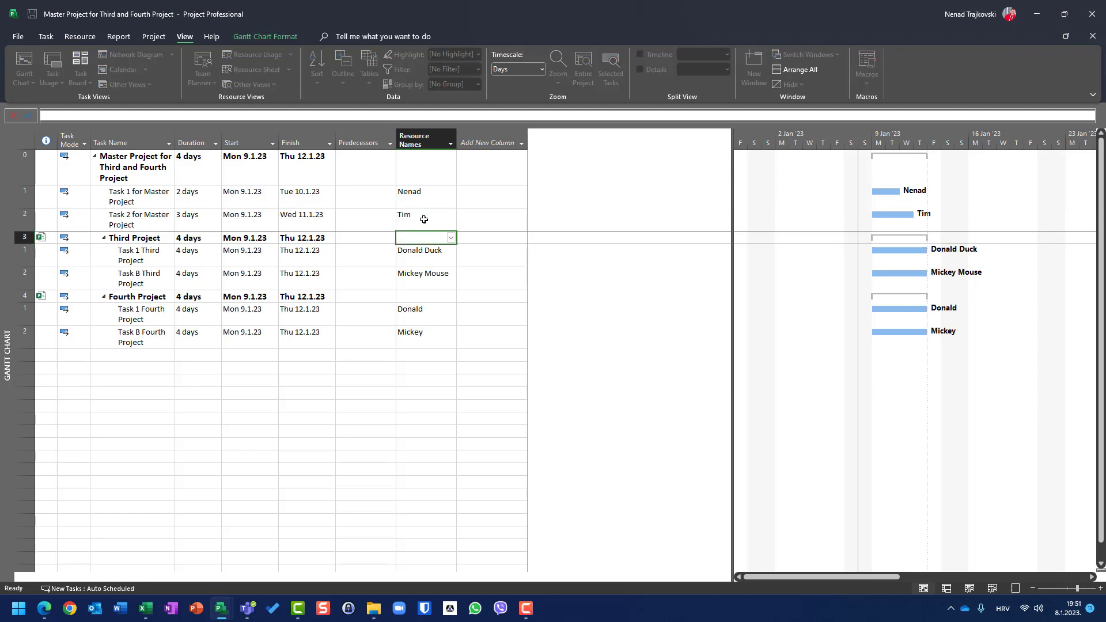
pyautogui.click(451, 199)
pyautogui.click(451, 200)
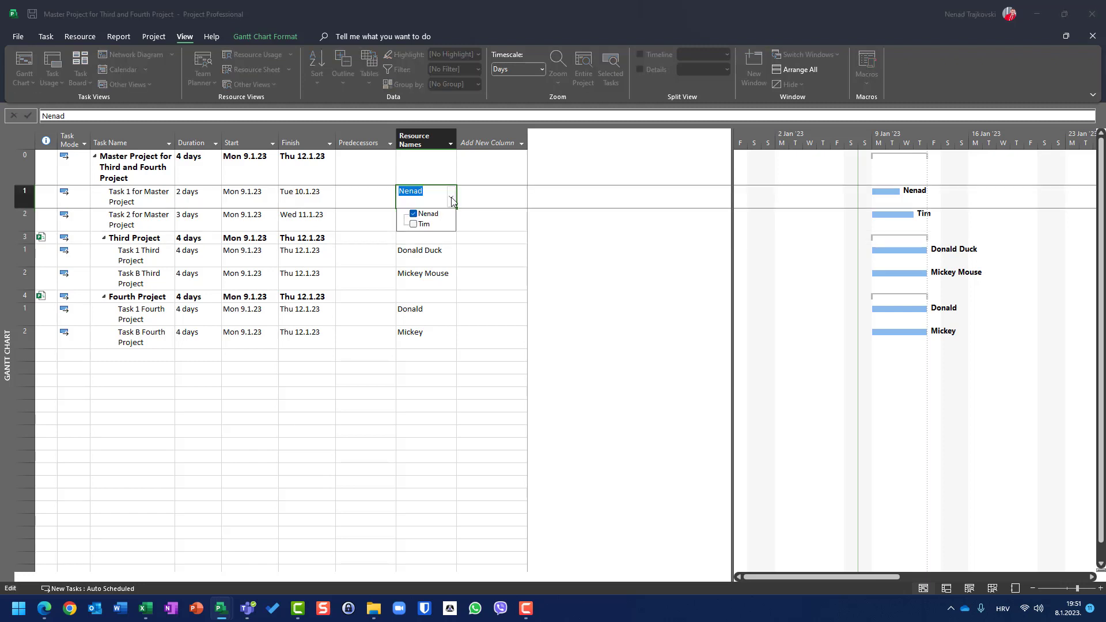
pyautogui.click(452, 200)
# Insert a new task above Third Project holding a copy of Task 2's name.
pyautogui.click(24, 237)
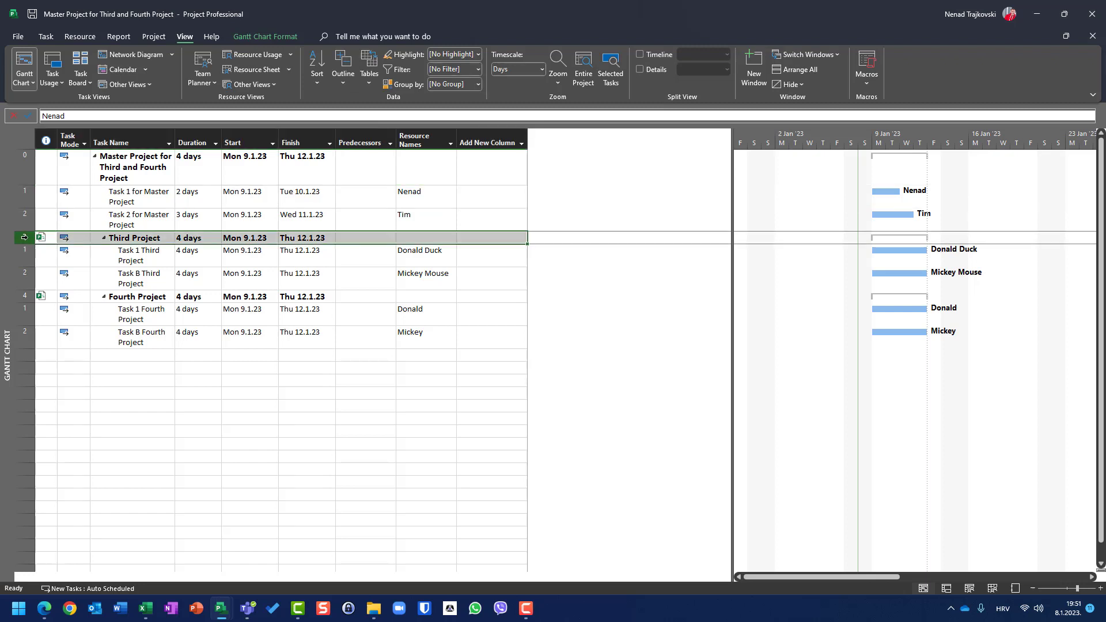
pyautogui.press('Insert')
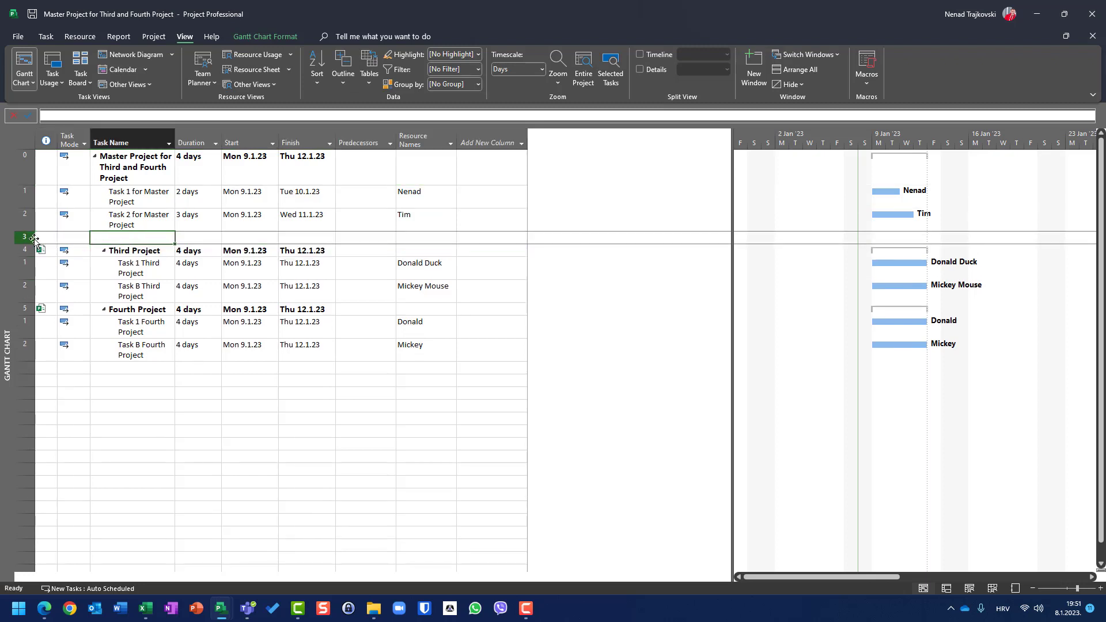
pyautogui.press('Up')
pyautogui.hotkey('ctrl', 'c')
pyautogui.press('Down')
pyautogui.hotkey('ctrl', 'v')
# Rename the new task to 'Task 3 for Master Project', leaving it without a resource.
pyautogui.press('F2')
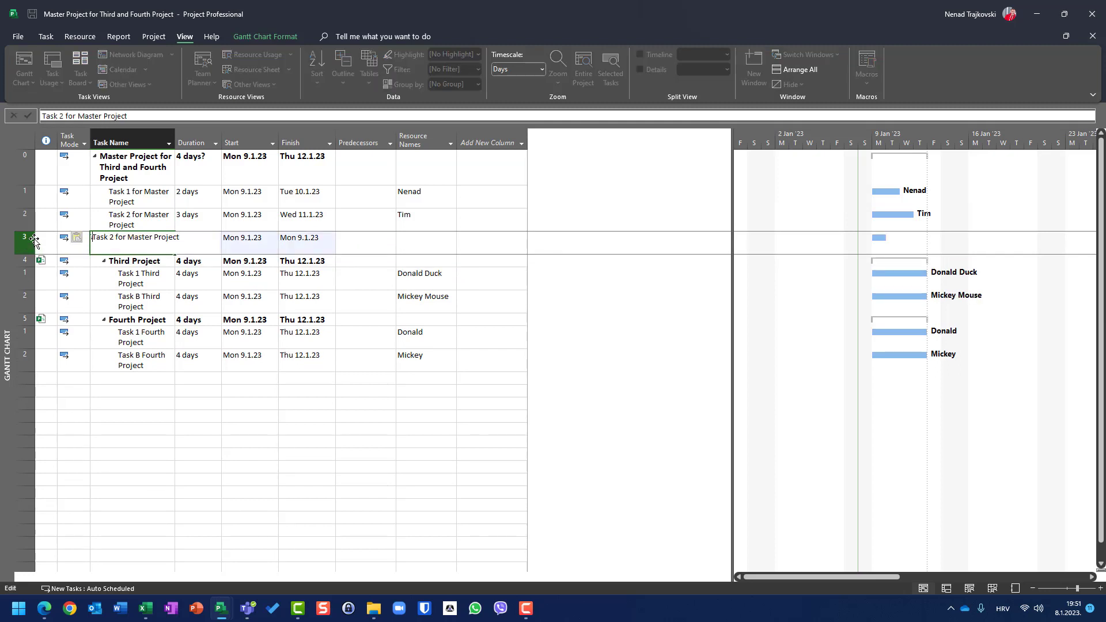
pyautogui.press('Delete')
pyautogui.write('e')
pyautogui.press('Return')
pyautogui.press('Up')
pyautogui.press('F2')
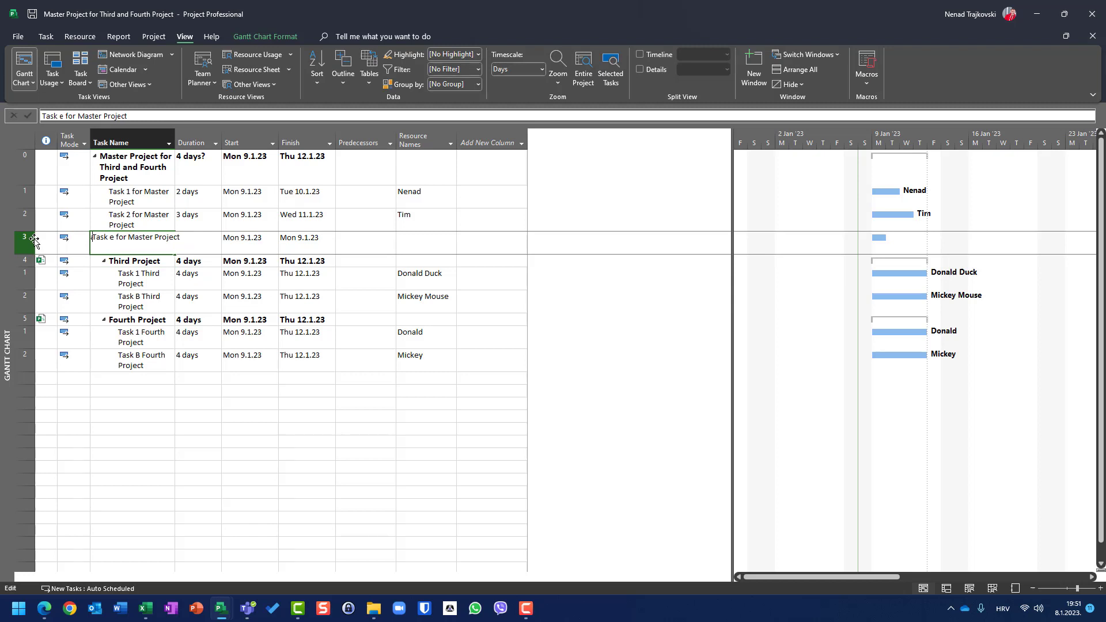
pyautogui.hotkey('ctrl', 'Right')
pyautogui.press('Delete')
pyautogui.write('3')
pyautogui.press('Tab')
pyautogui.press('Tab')
pyautogui.press('Tab')
pyautogui.press('Tab')
pyautogui.press('Tab')
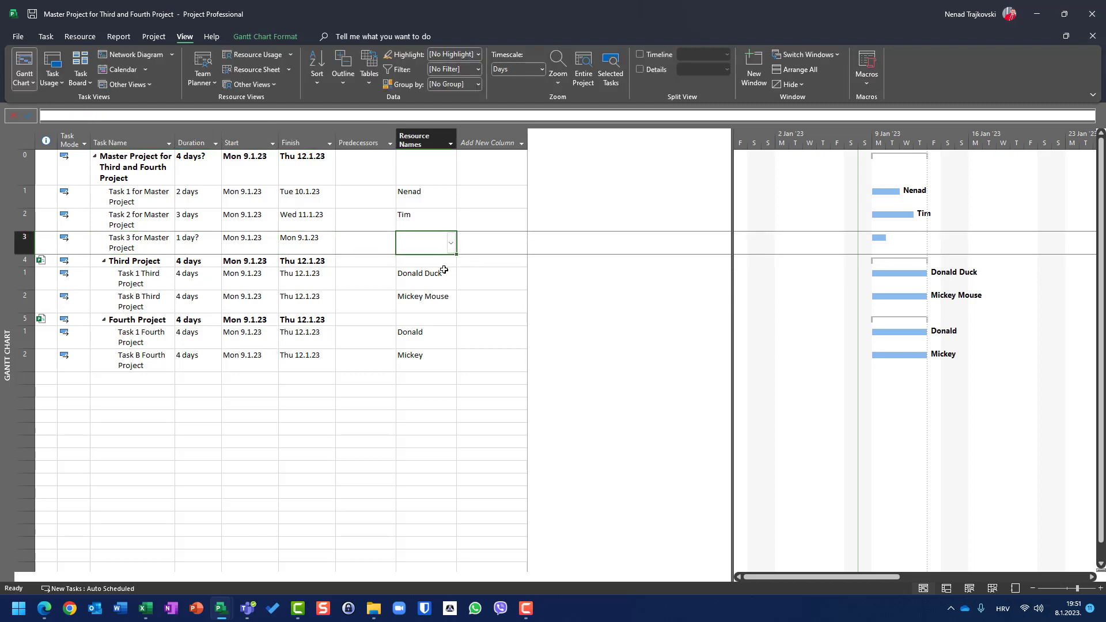
pyautogui.click(450, 243)
pyautogui.press('Escape')
# Return to the Resource Sheet and check which project the first master resource belongs to.
pyautogui.click(238, 70)
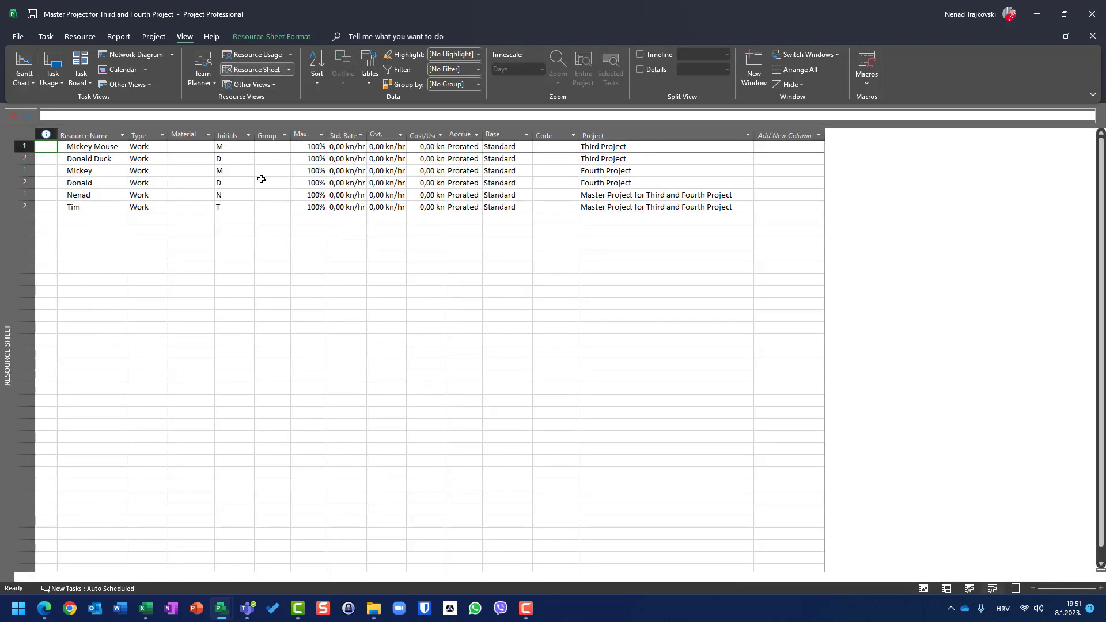
pyautogui.click(23, 70)
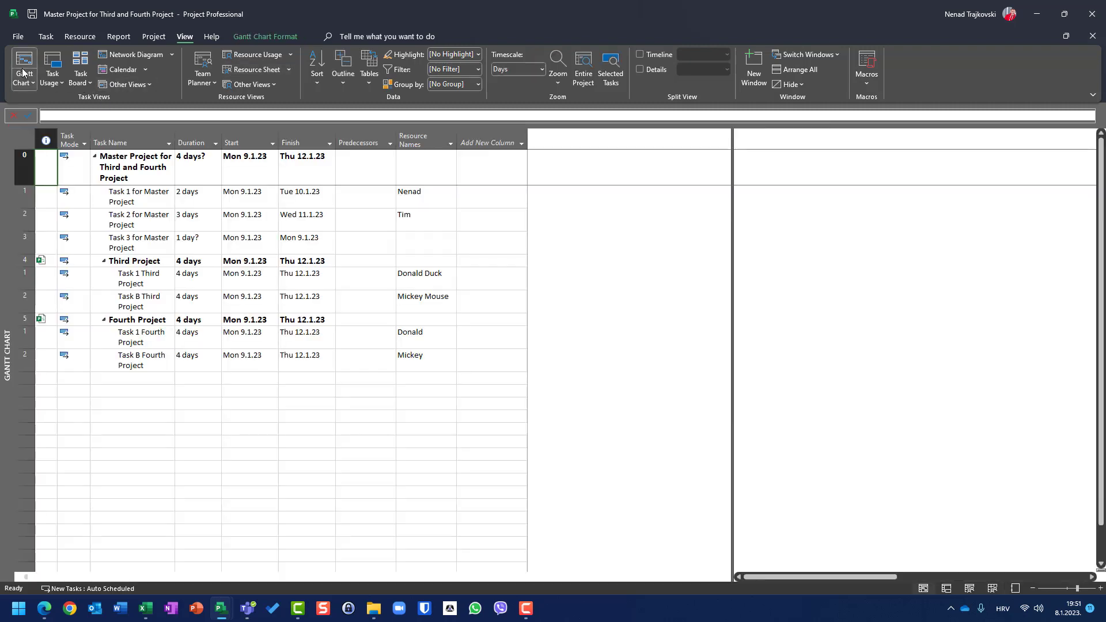
pyautogui.click(244, 69)
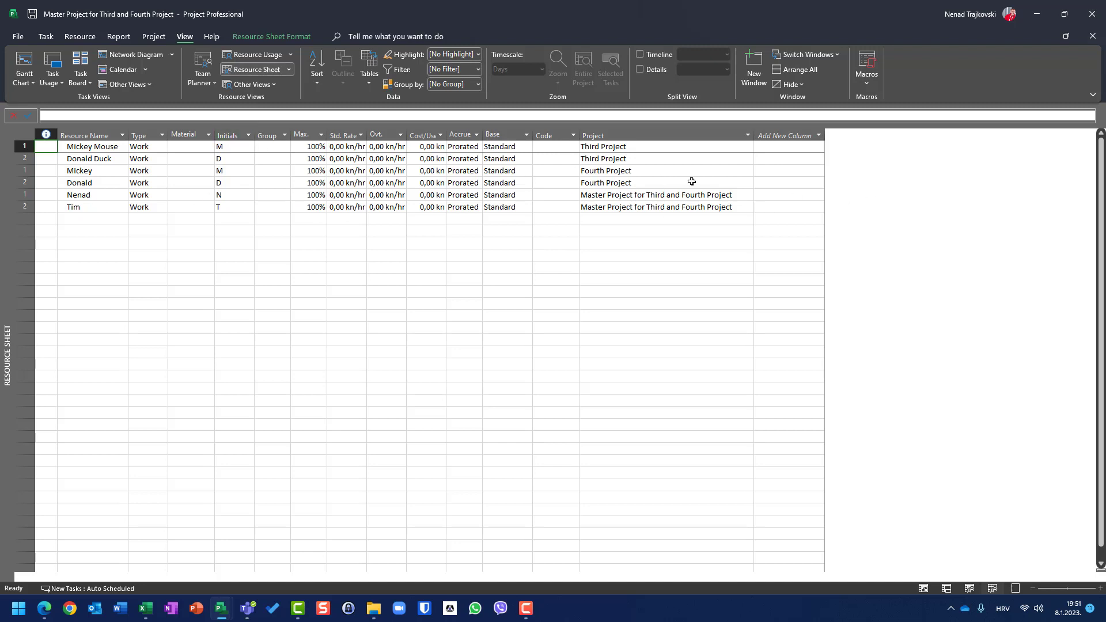
pyautogui.click(643, 196)
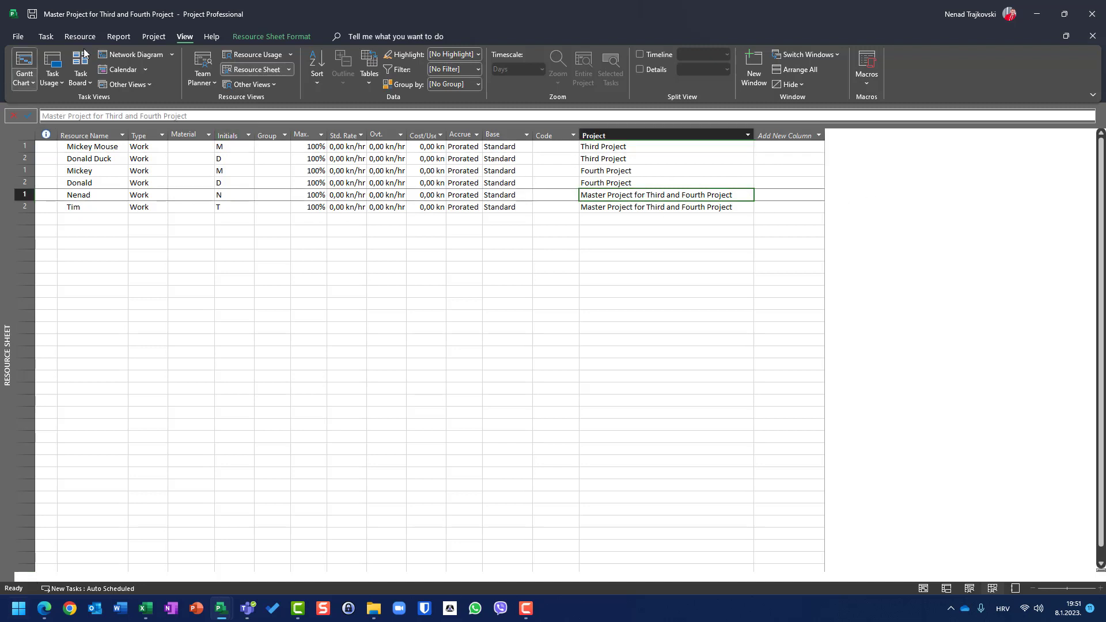
# In that resource's Notes, start a bulleted note saying it is doing a lot of typos.
pyautogui.doubleClick(35, 194)
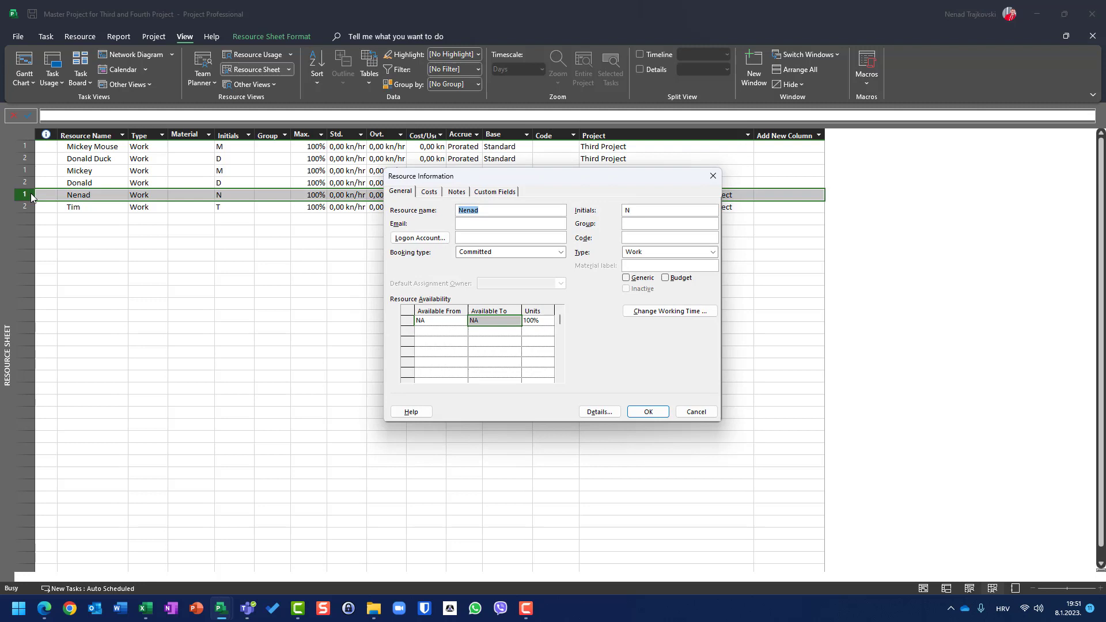
pyautogui.click(457, 191)
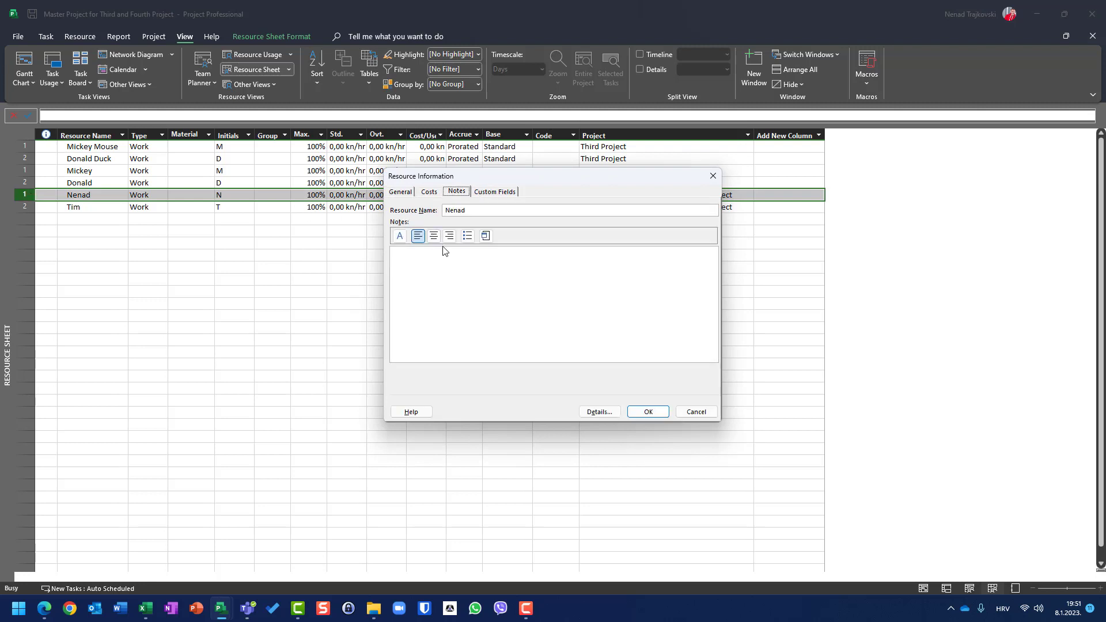
pyautogui.click(467, 237)
pyautogui.write('NEnad')
pyautogui.press('BackSpace')
pyautogui.press('BackSpace')
pyautogui.press('BackSpace')
pyautogui.press('BackSpace')
pyautogui.write('enad is doing a l')
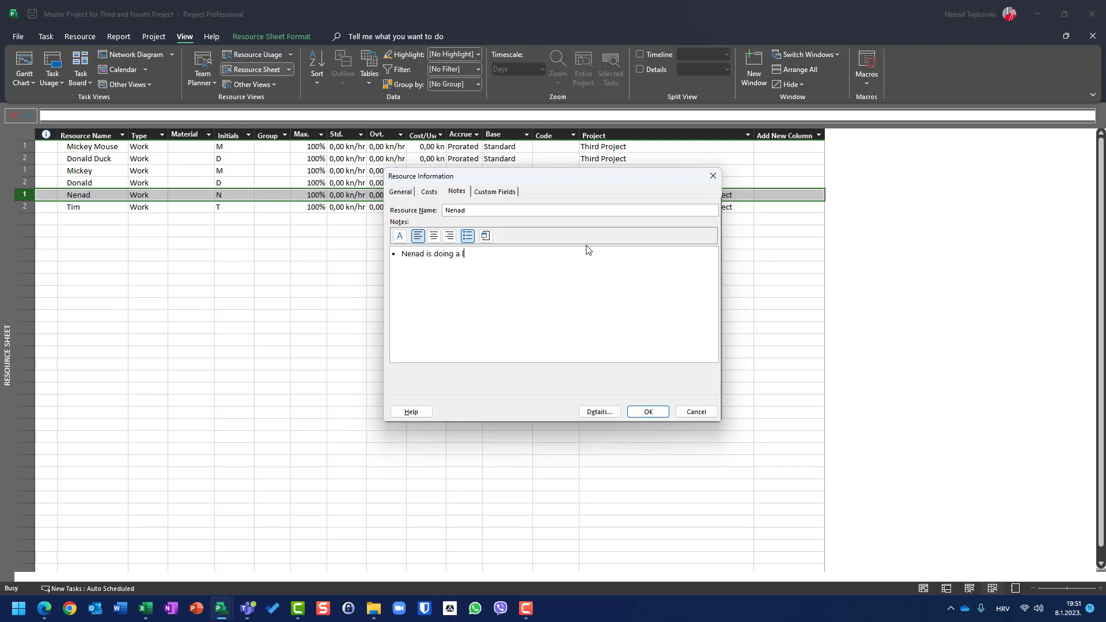
pyautogui.write('ot of Typos')
pyautogui.click(648, 411)
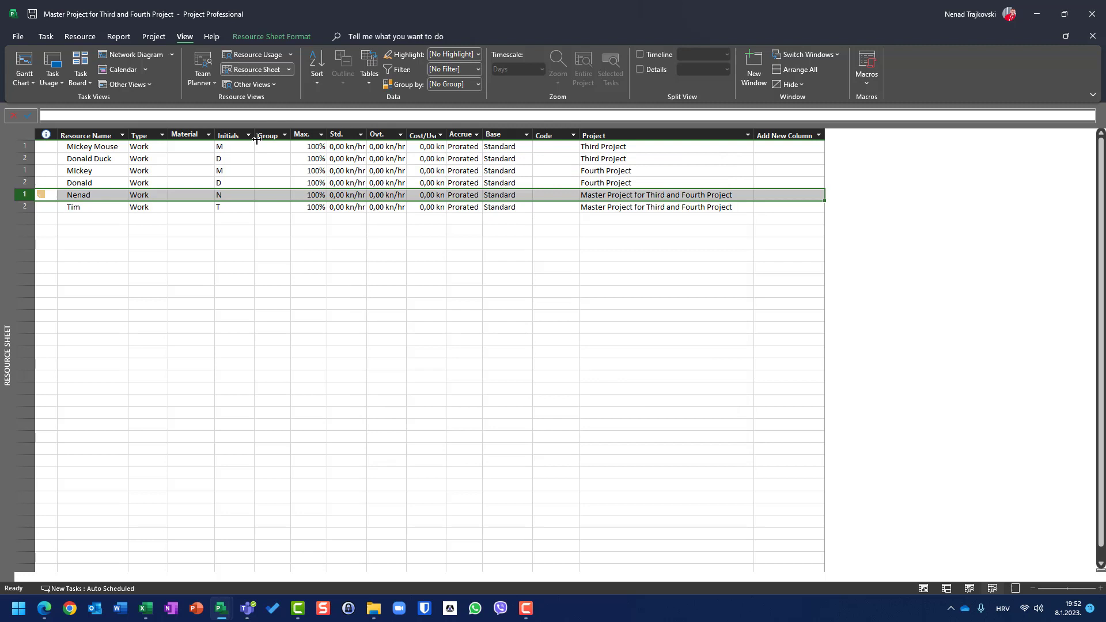
pyautogui.click(356, 196)
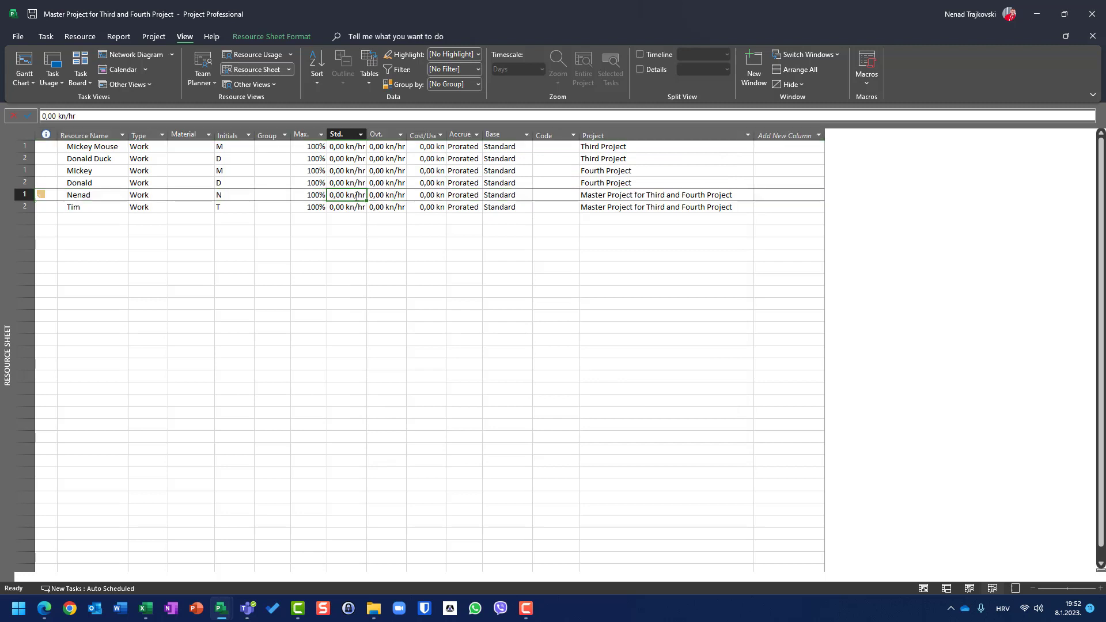
pyautogui.press('Return')
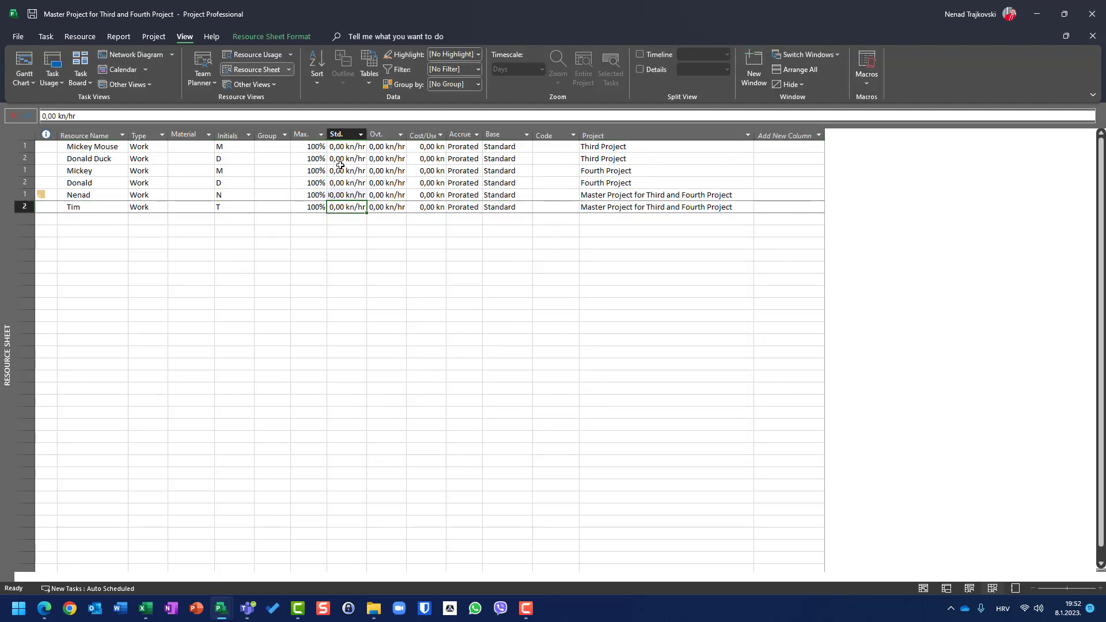
pyautogui.click(24, 67)
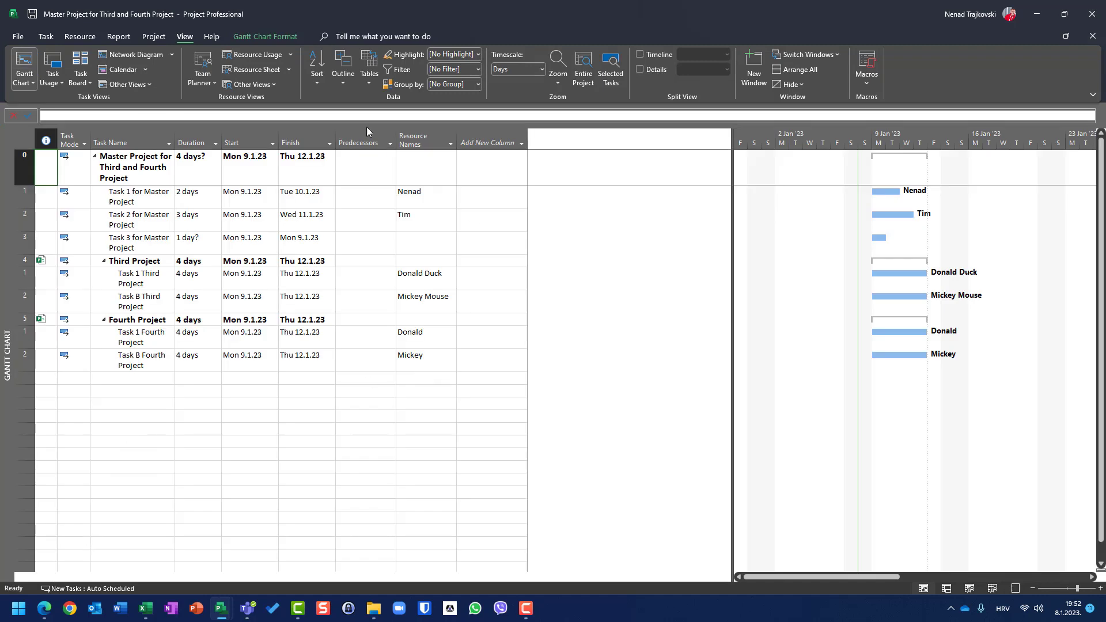
pyautogui.click(431, 196)
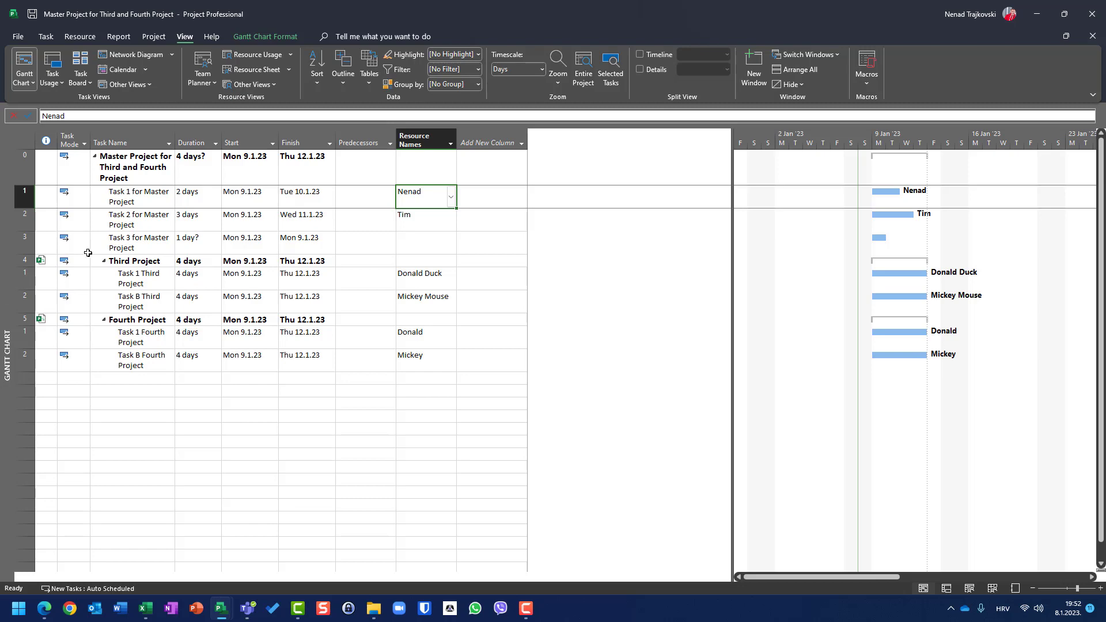
pyautogui.click(252, 69)
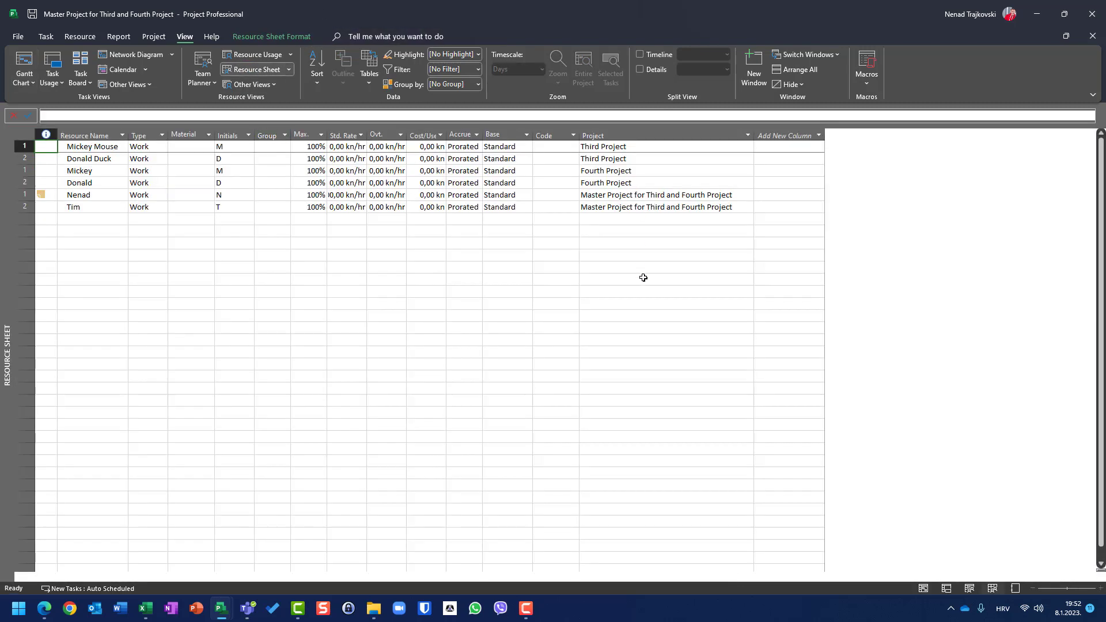